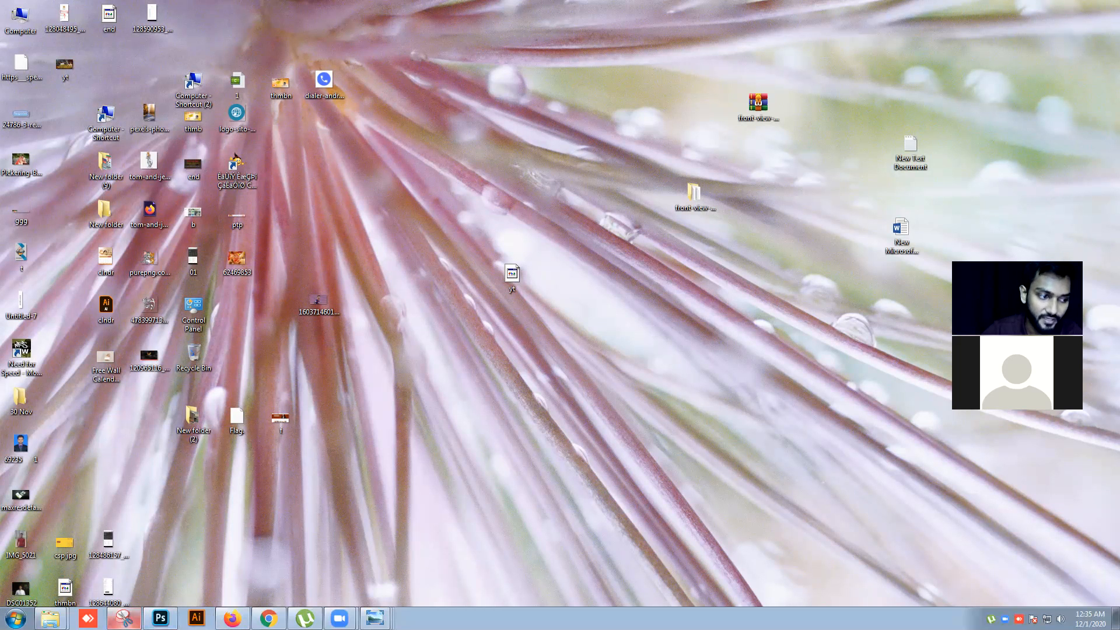
click(269, 619)
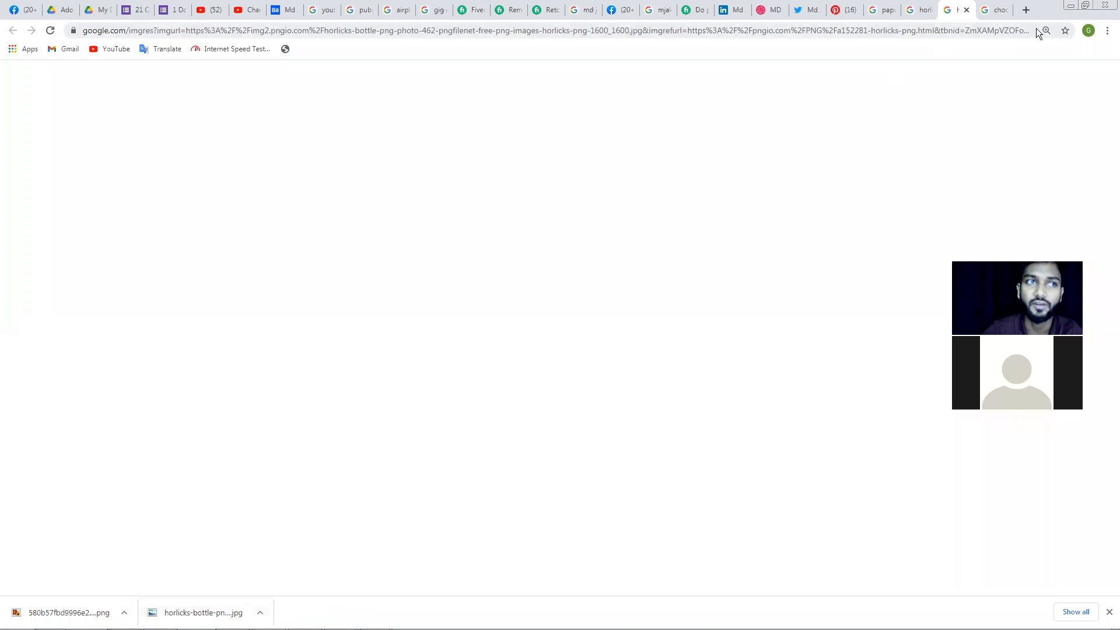
click(1071, 6)
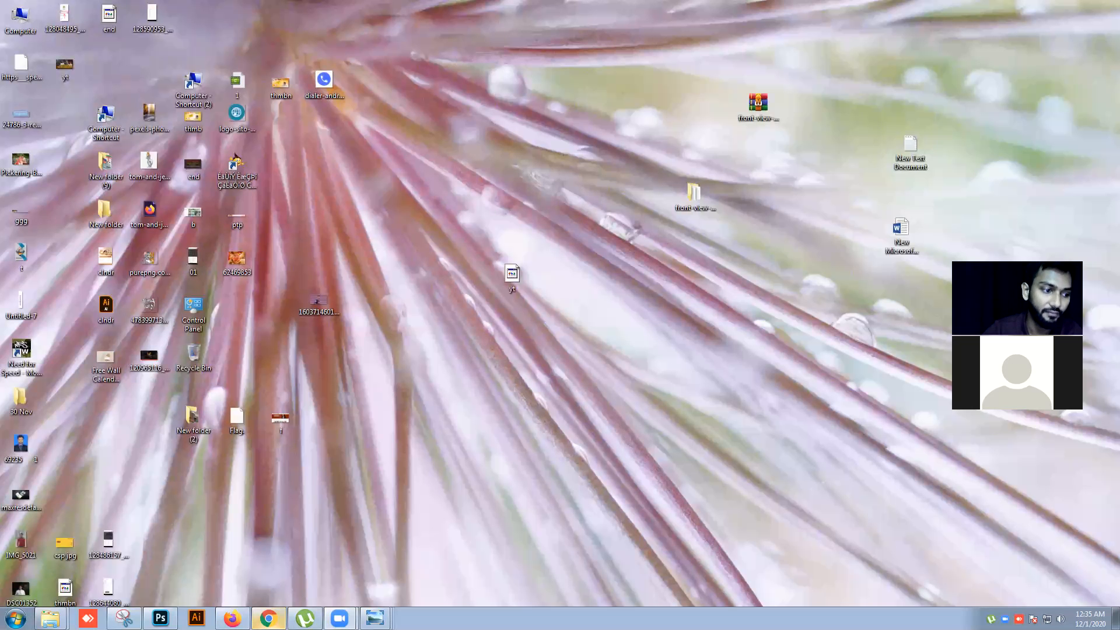
click(268, 618)
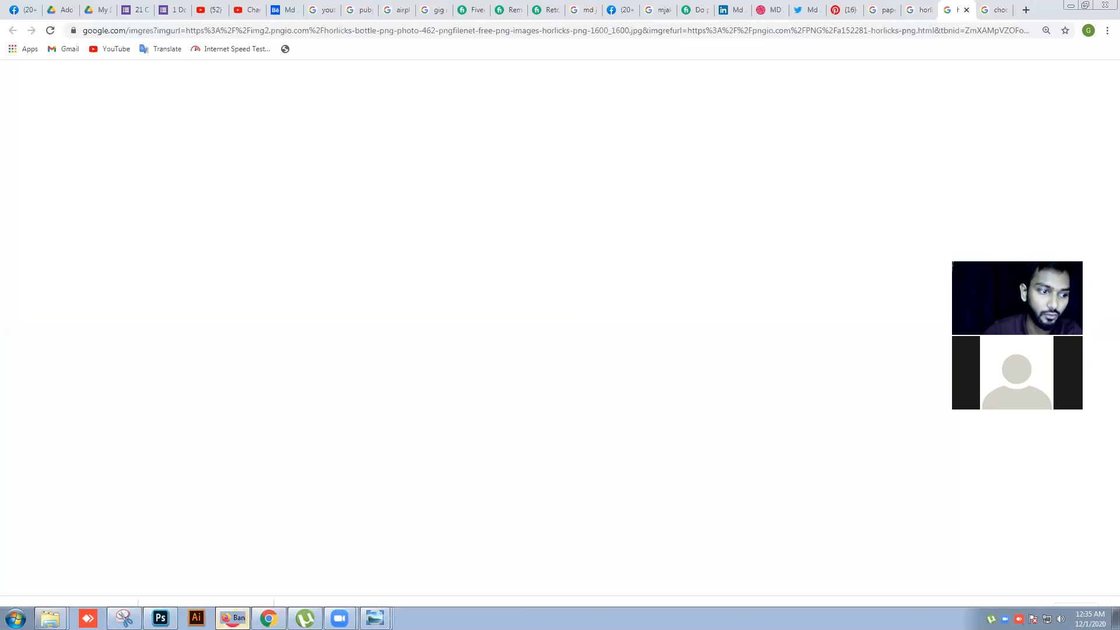
click(233, 618)
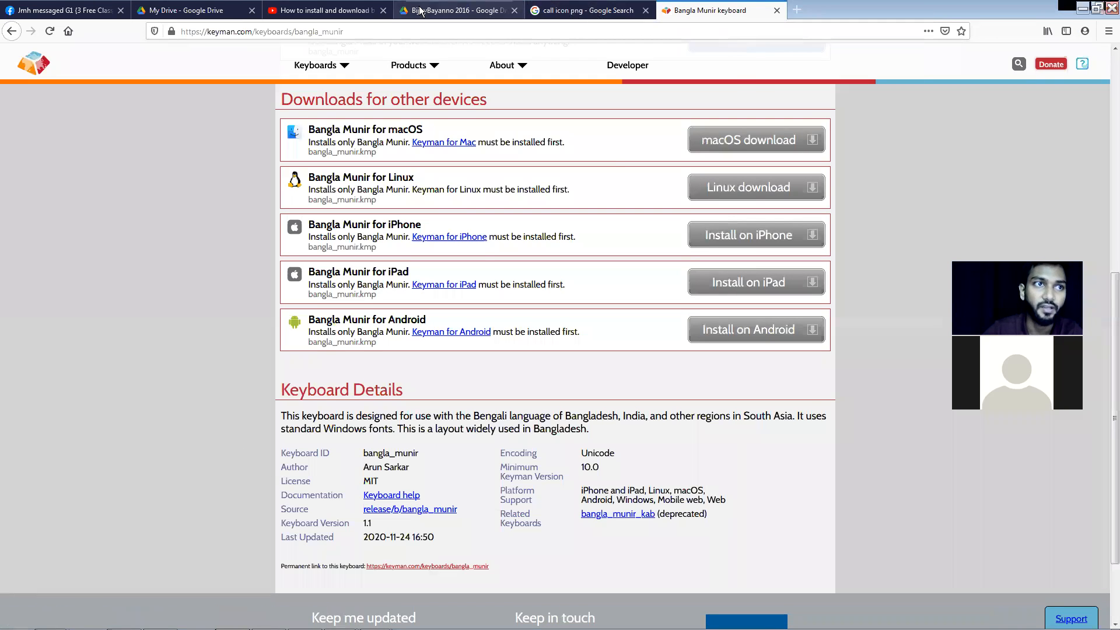
Show the BijoyBayanno 2016 Drive folder with the installer, icon and serial key files
click(420, 10)
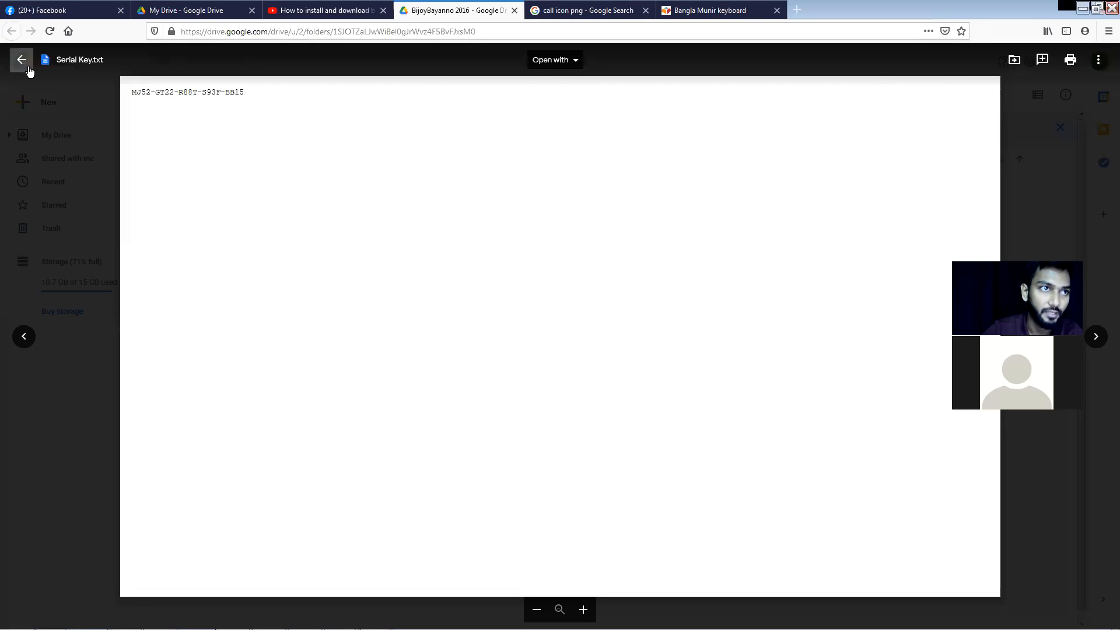
click(22, 59)
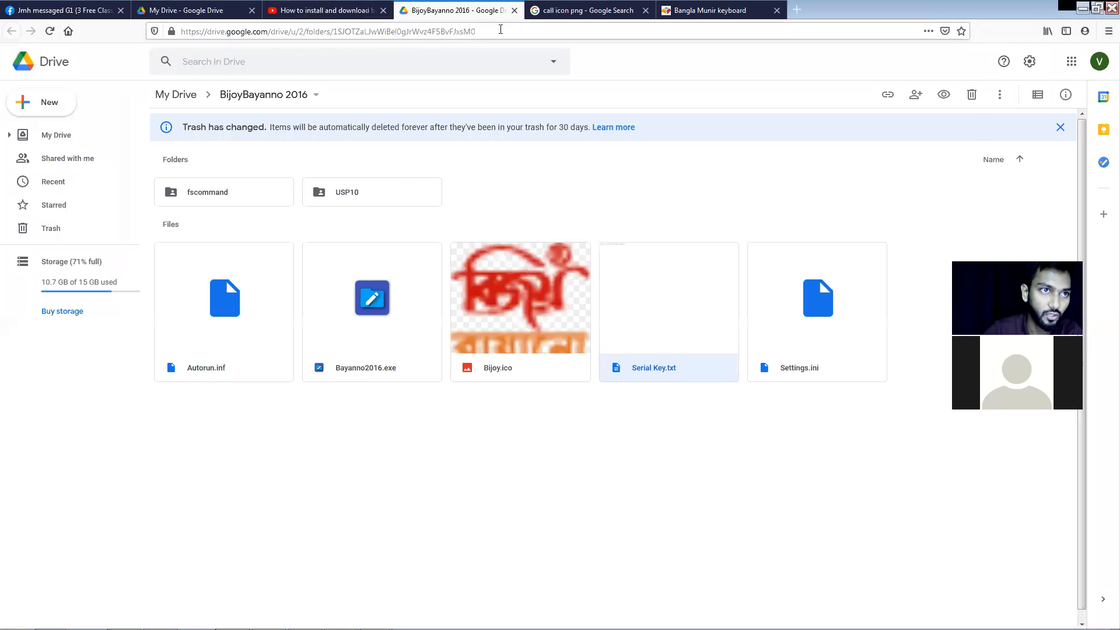
drag(501, 30, 450, 30)
drag(183, 22, 180, 30)
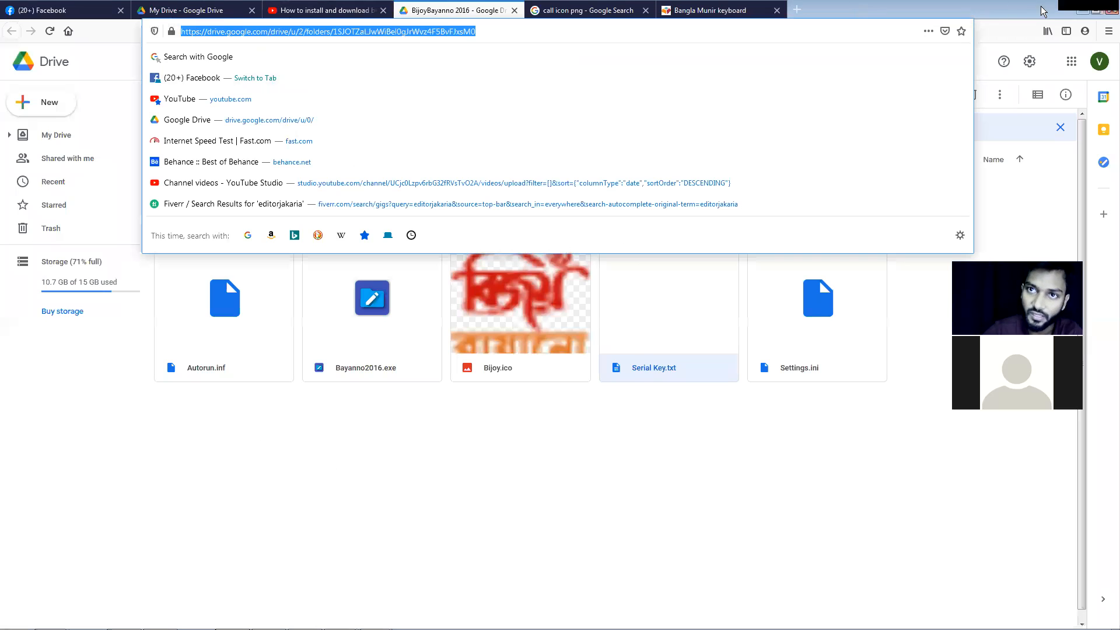
click(382, 452)
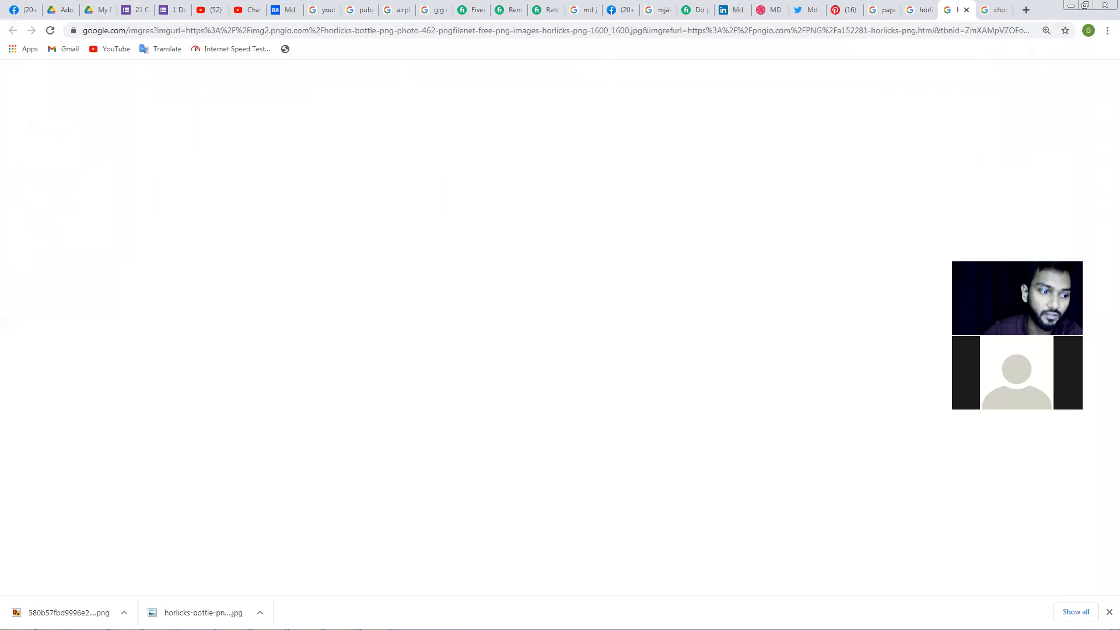
click(232, 623)
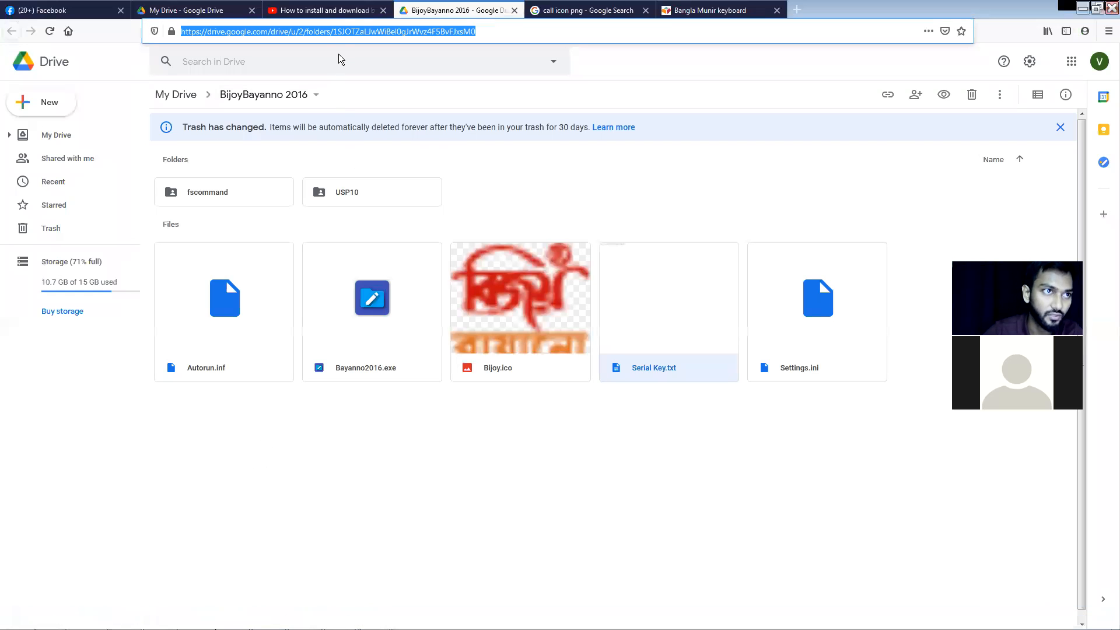
Open the YouTube tutorial 'How to install and download bijoy software' and return it to the start
click(346, 12)
scroll(363, 334, up, 5)
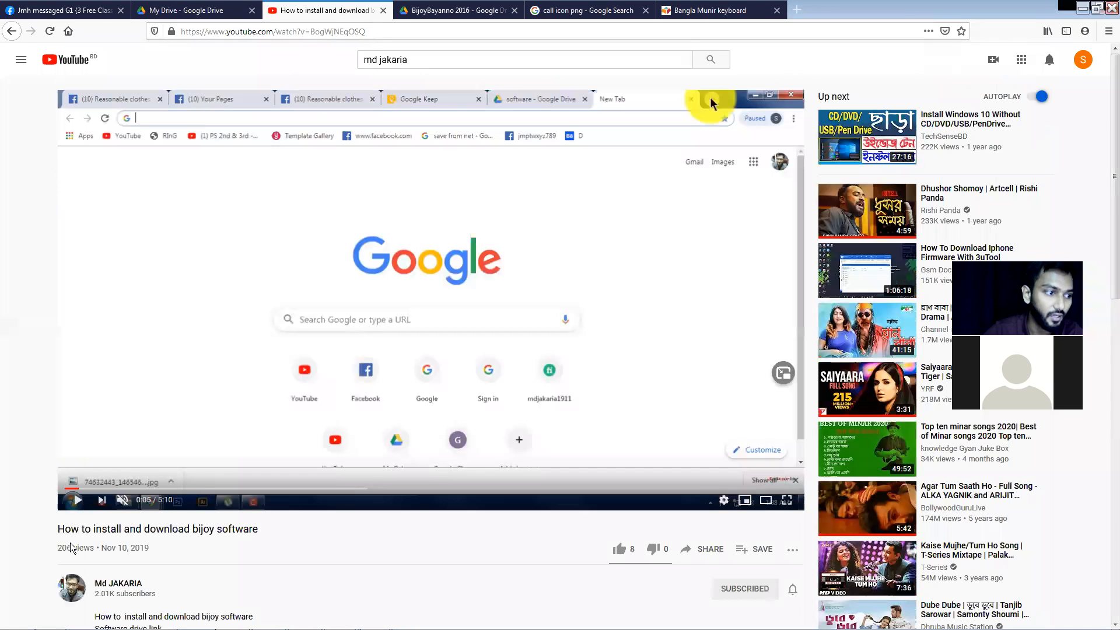
drag(158, 530, 281, 536)
click(339, 544)
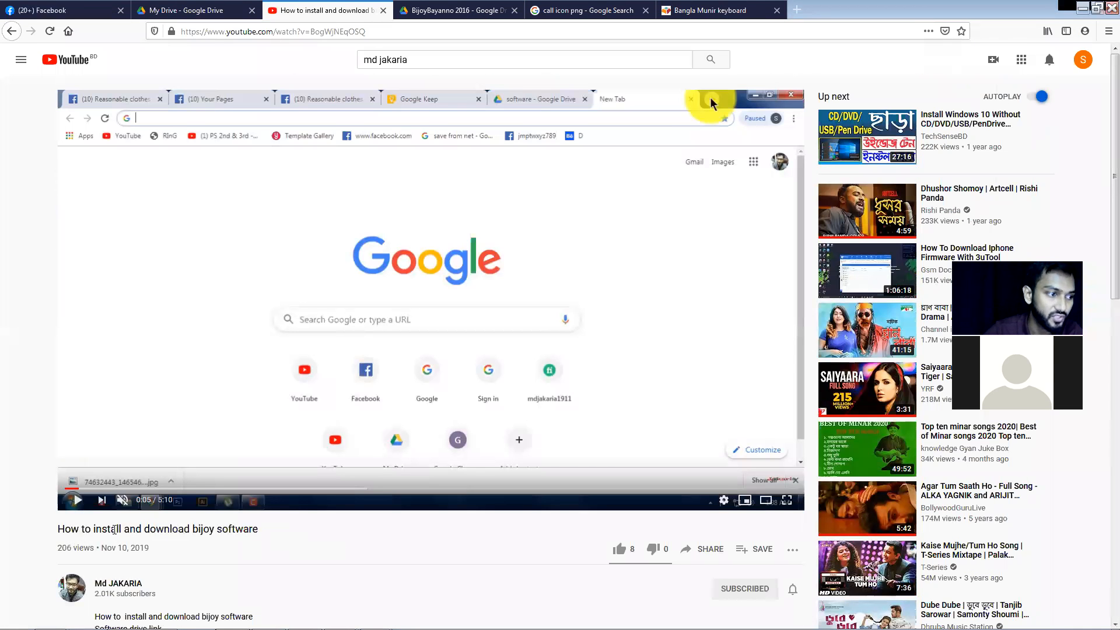
click(65, 489)
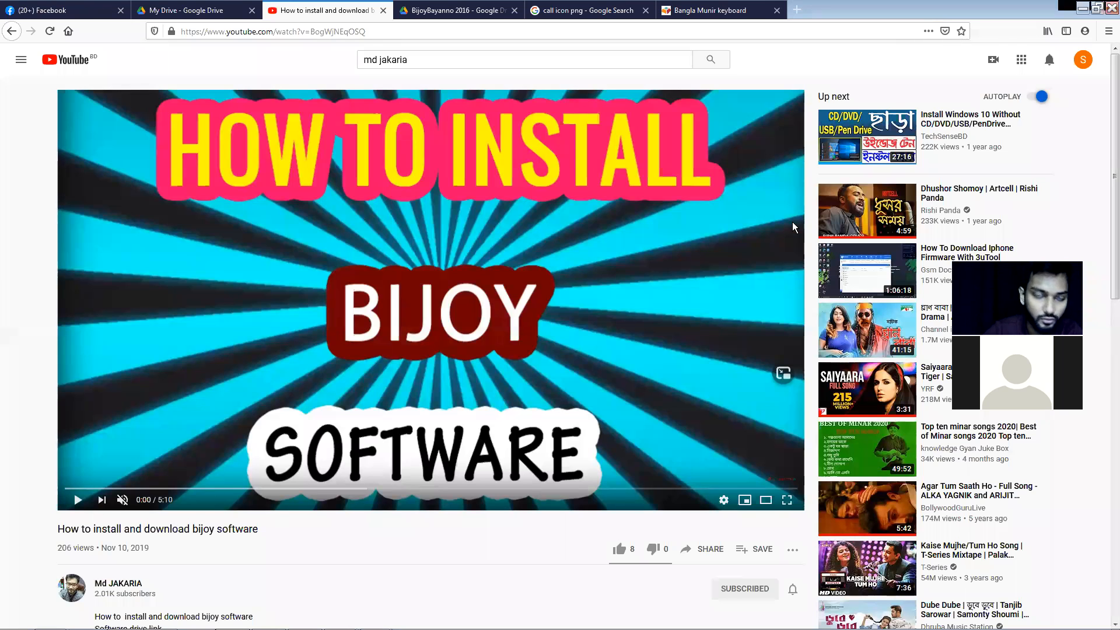
Minimize the browsers and launch BijoyBayanno from the Start menu
click(1093, 12)
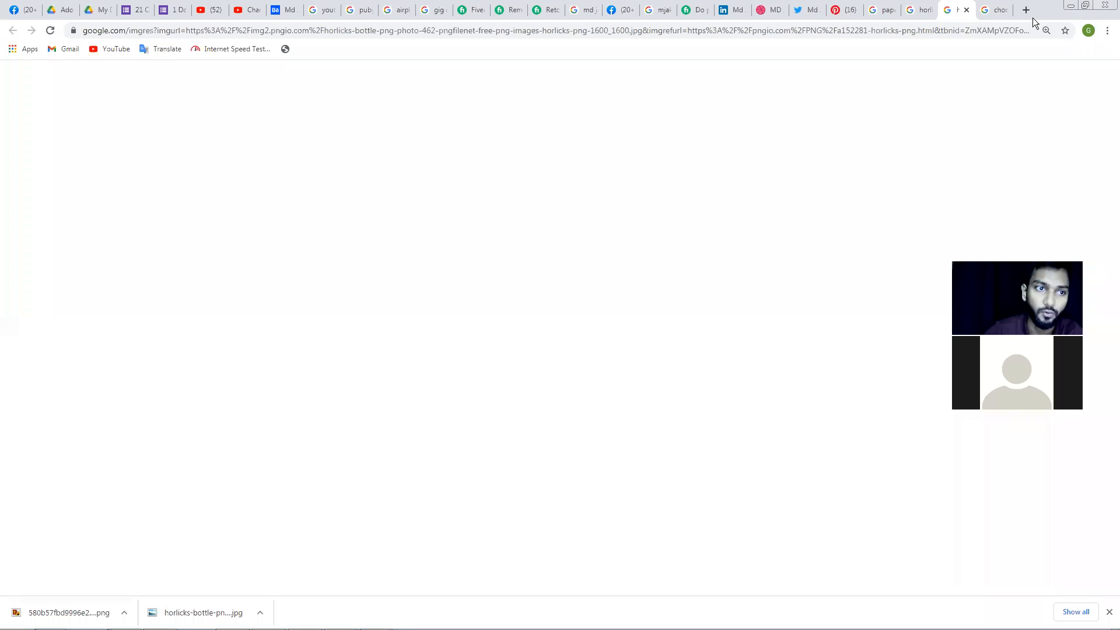
click(1074, 7)
key(super)
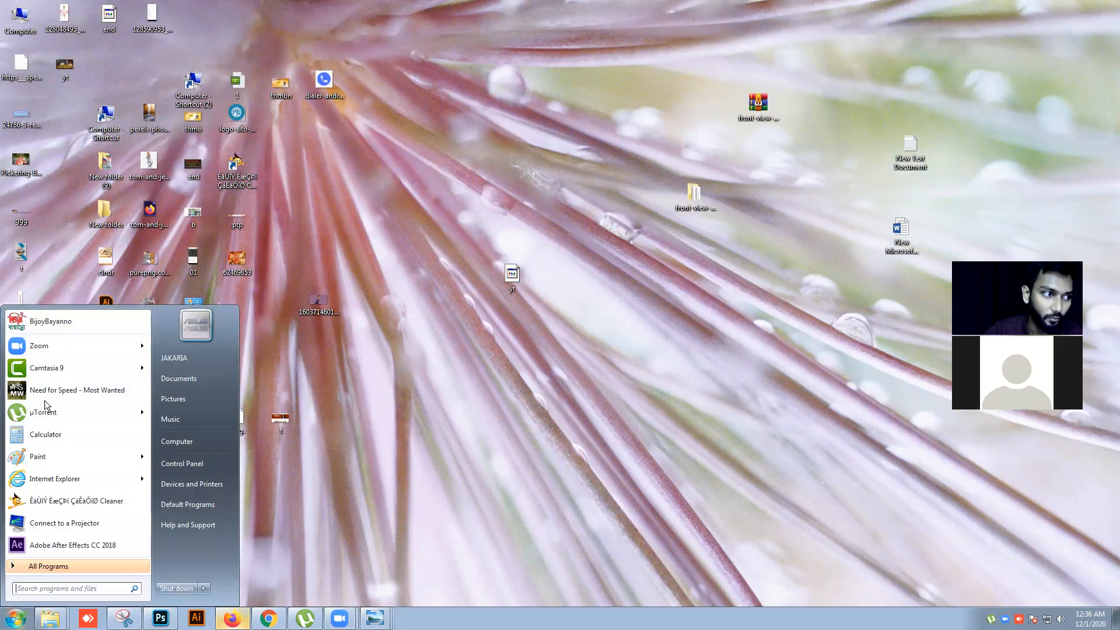
click(65, 326)
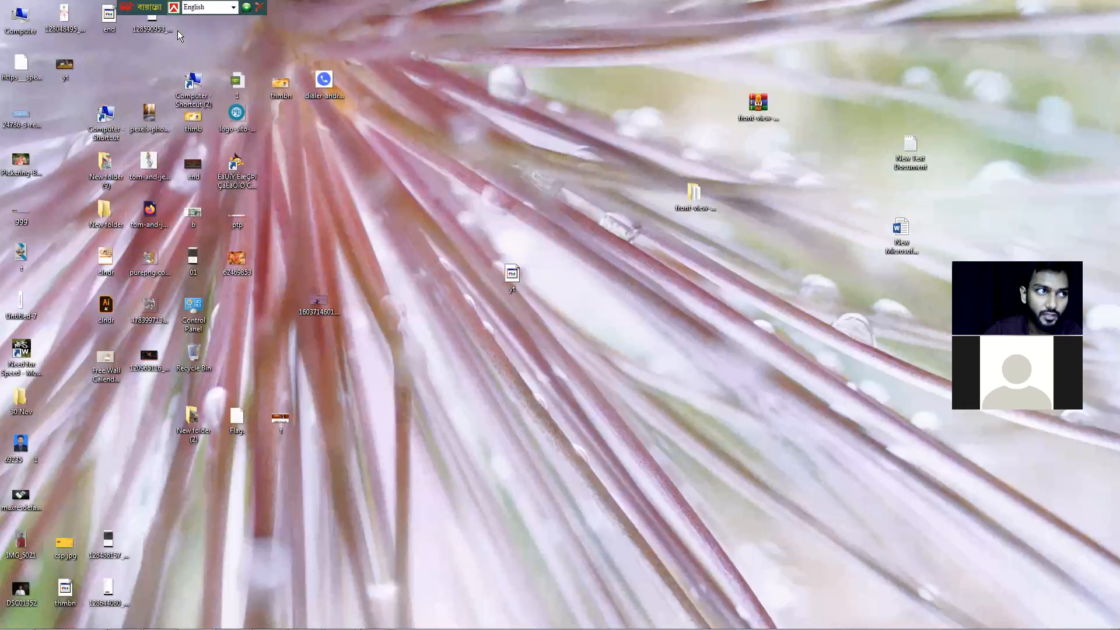
Move the Bijoy toolbar to the top centre, choose the English layout, and exit BijoyBayanno
drag(131, 8, 424, 8)
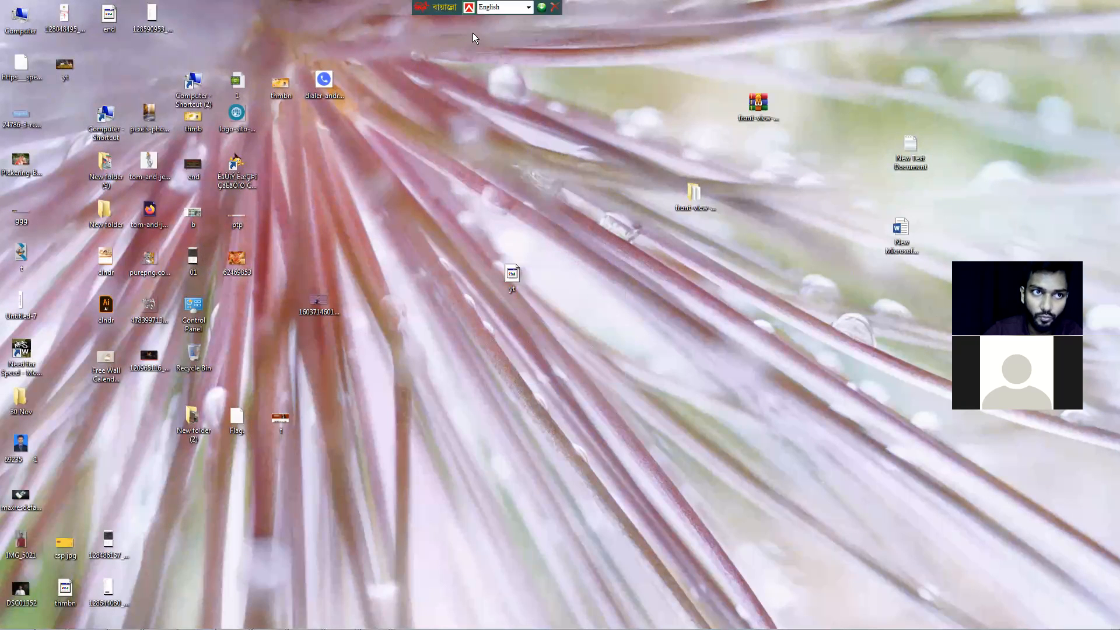
click(528, 7)
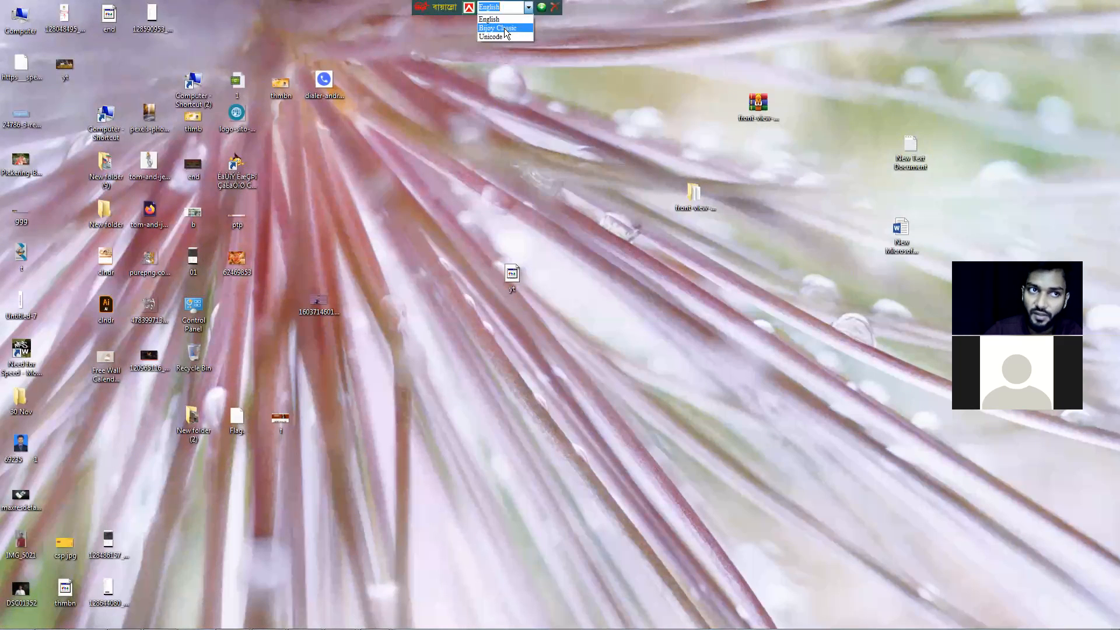
click(491, 19)
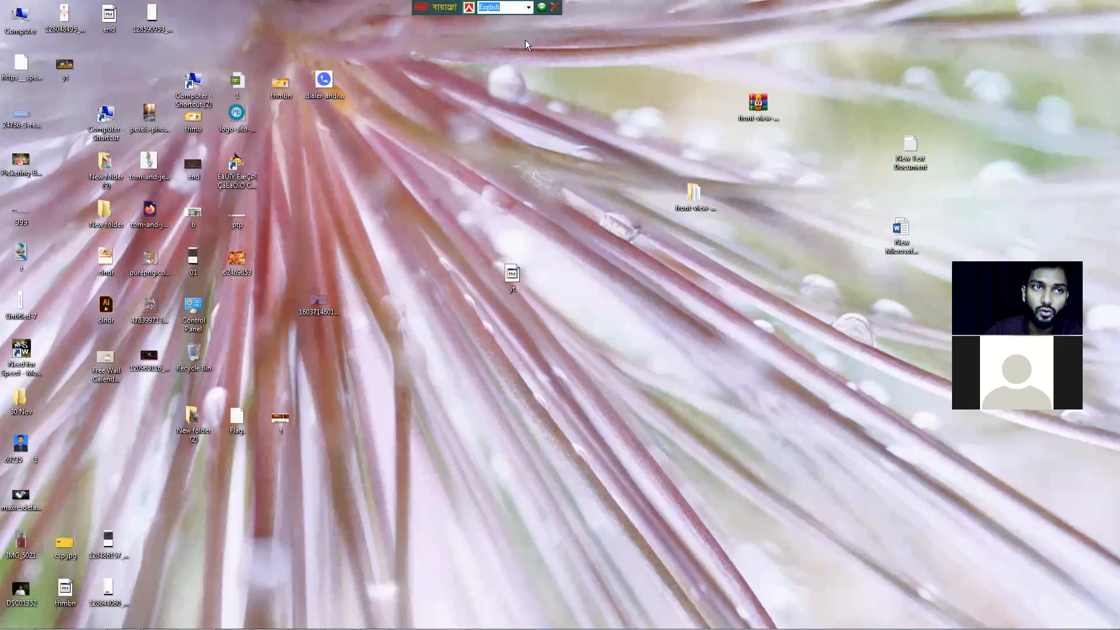
click(556, 10)
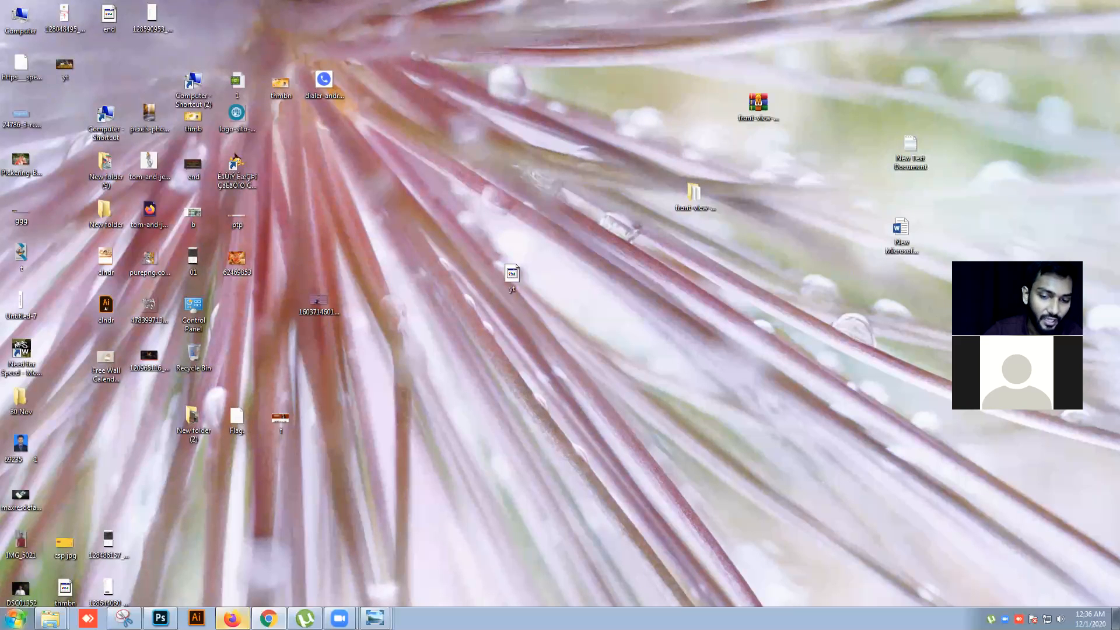
Relaunch BijoyBayanno from the Start menu
click(16, 618)
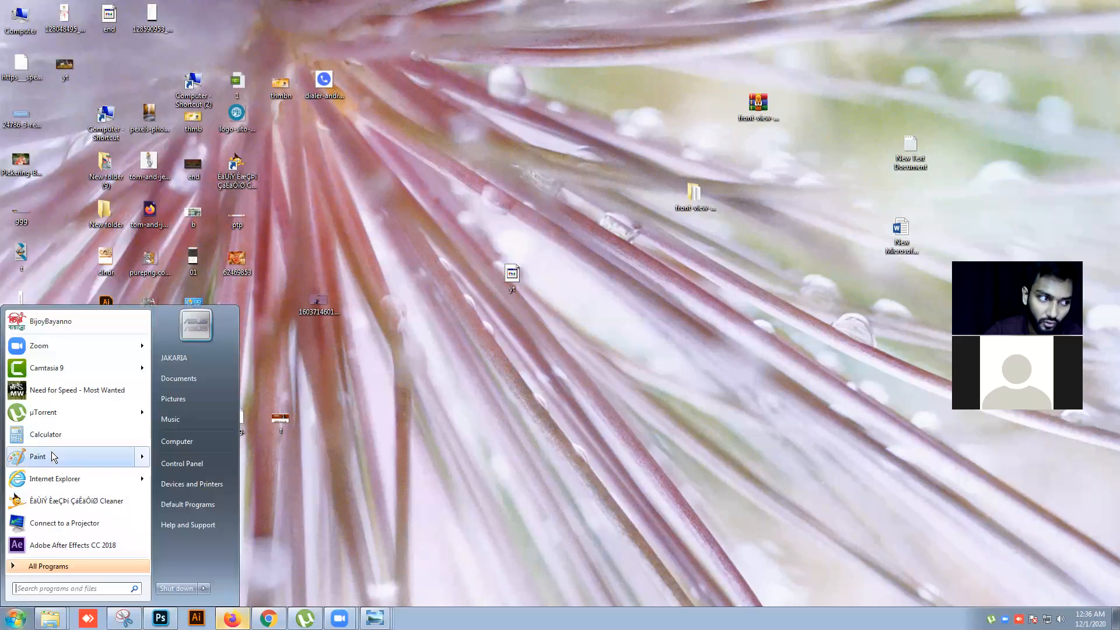
click(86, 328)
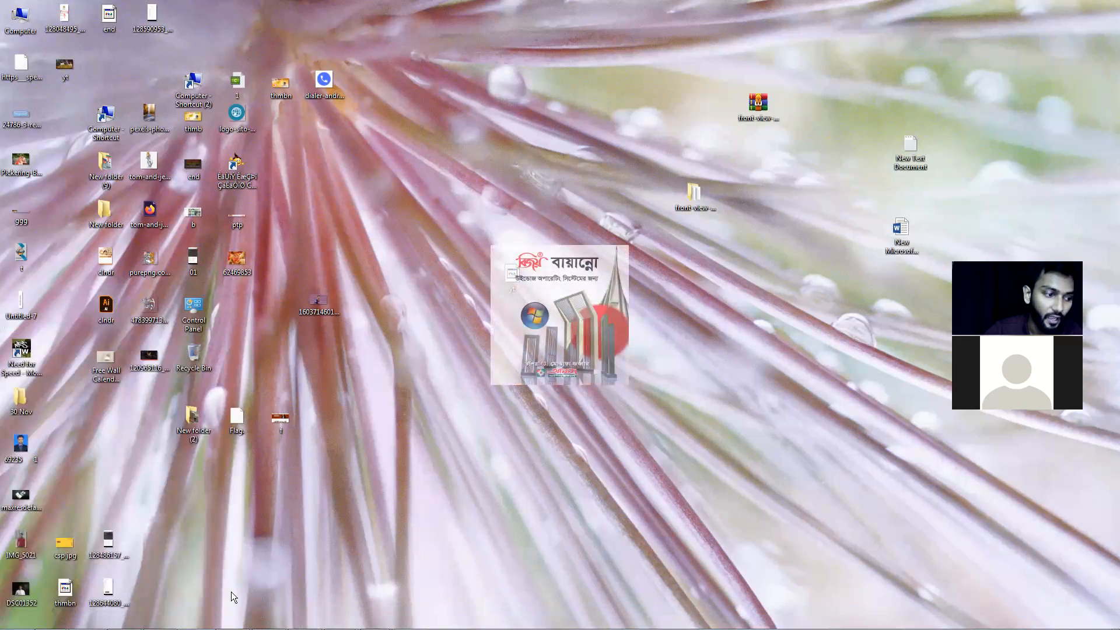
In Photoshop, add a new layer and fill it with the orange foreground colour
click(160, 619)
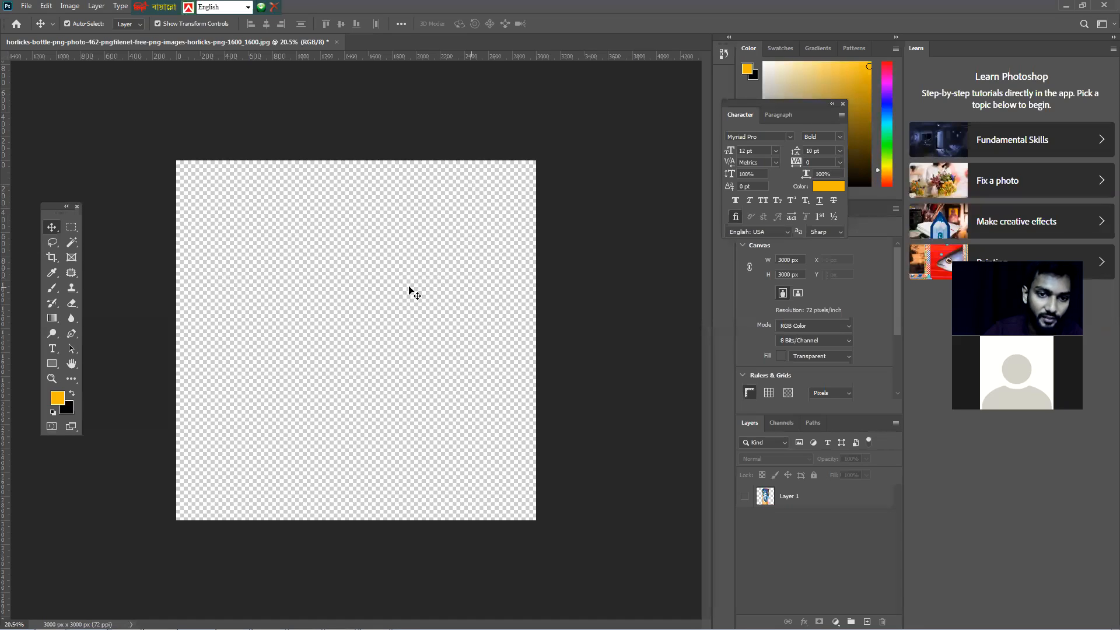
click(867, 622)
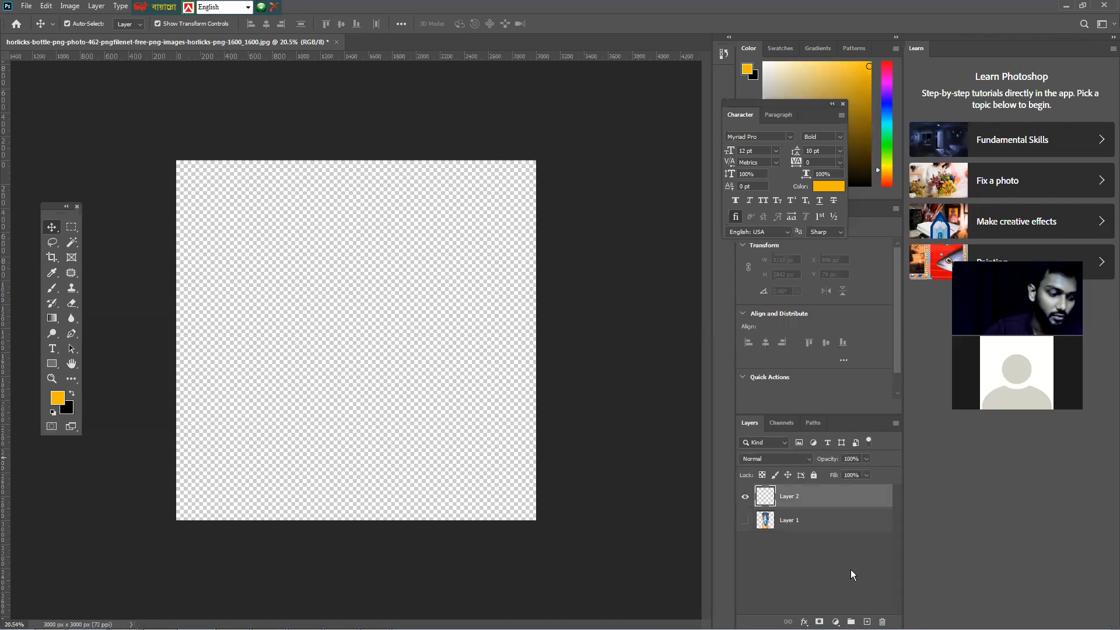
key(alt+BackSpace)
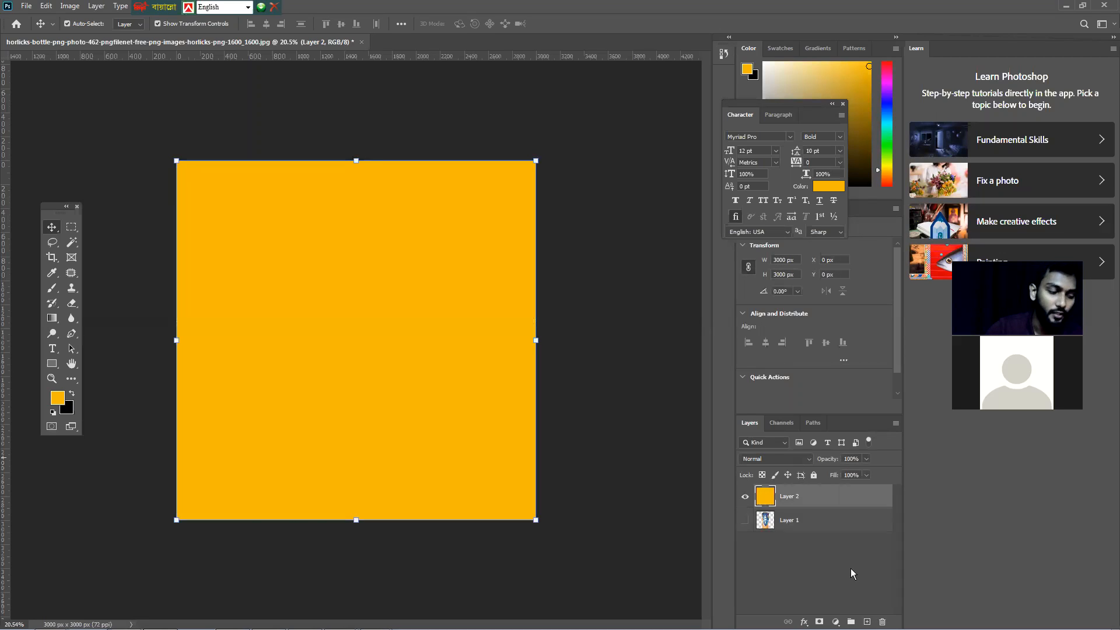
Select the Type tool and set its font to SutonnyMJ Bold
scroll(370, 352, up, 3)
drag(376, 342, 423, 333)
scroll(424, 334, up, 6)
drag(494, 337, 405, 333)
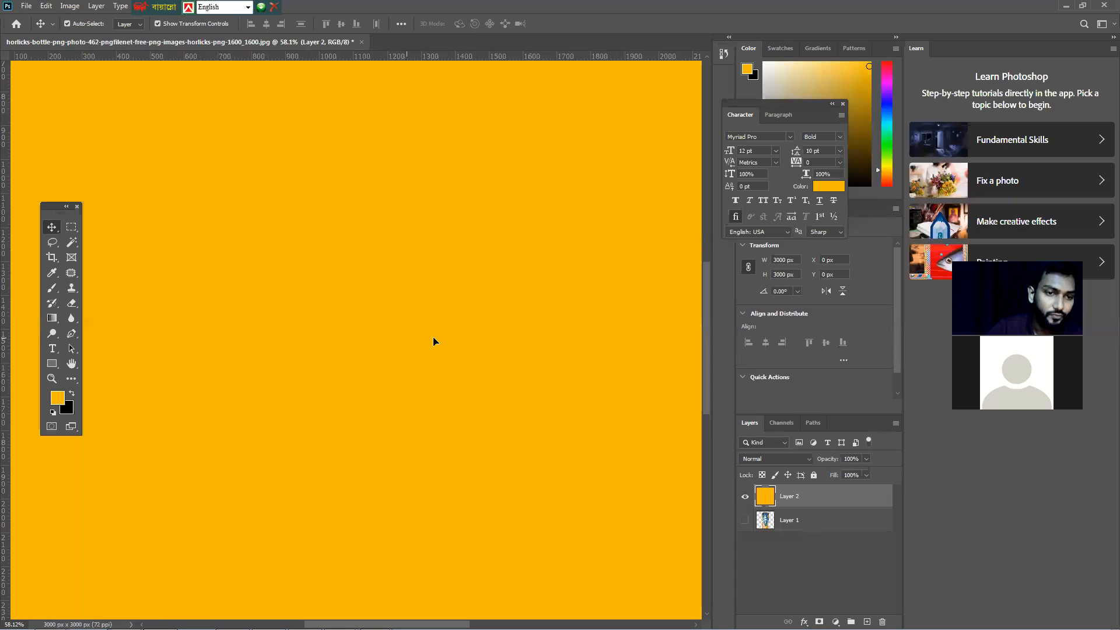
click(53, 350)
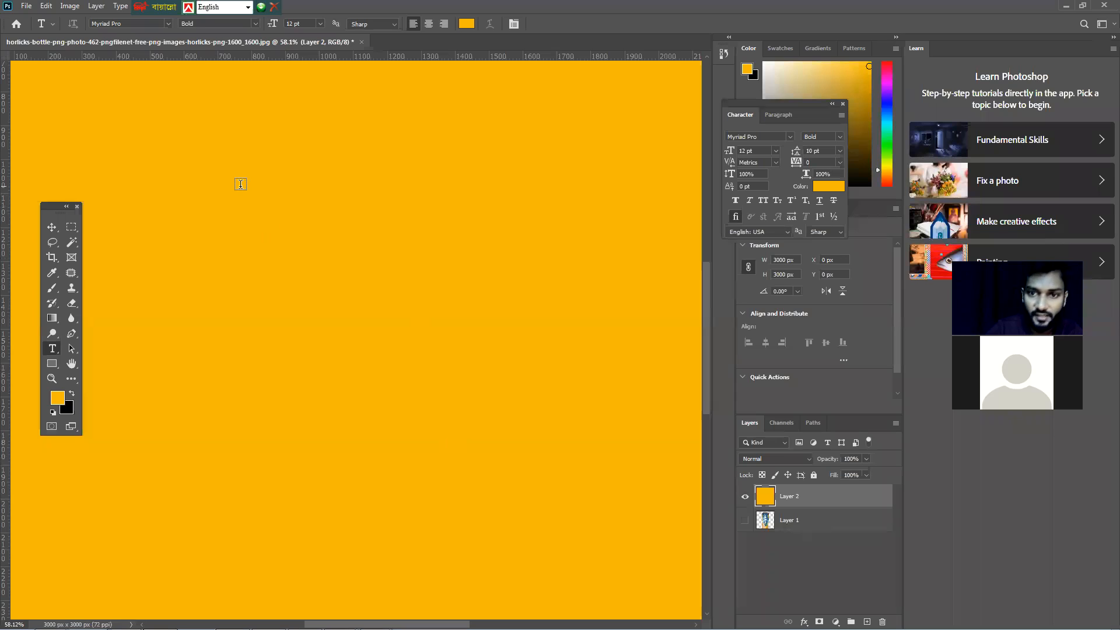
click(148, 22)
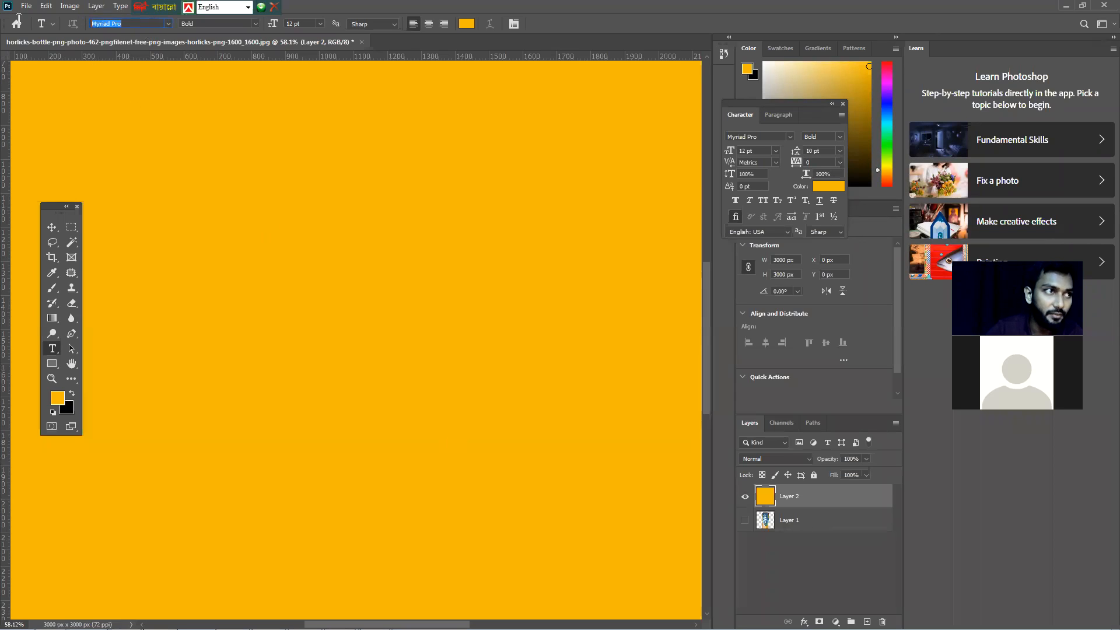
click(168, 24)
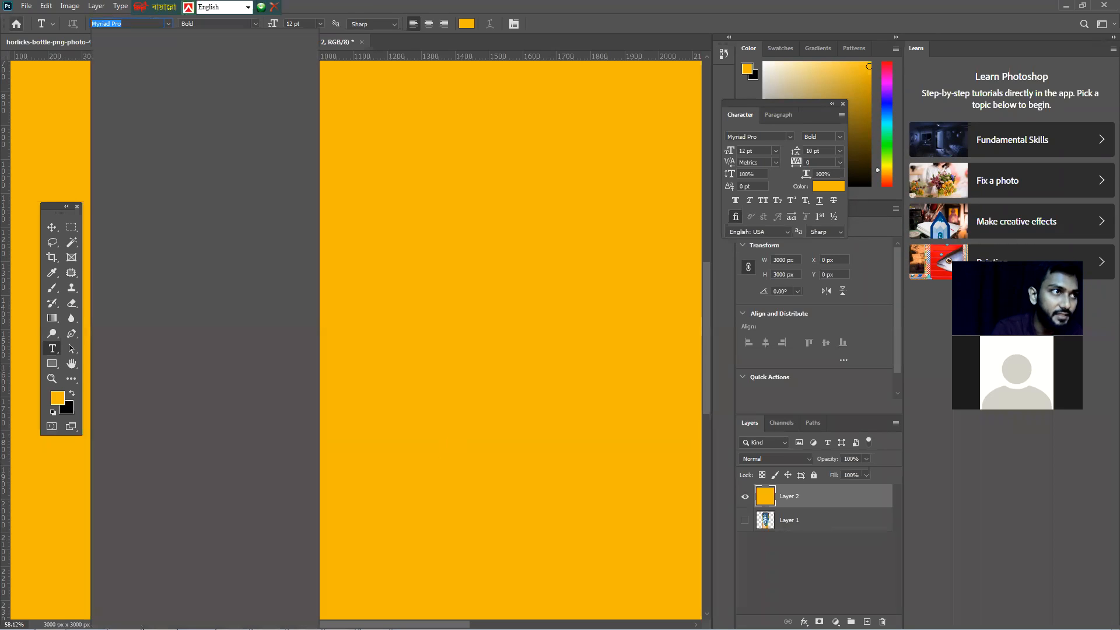
text(su)
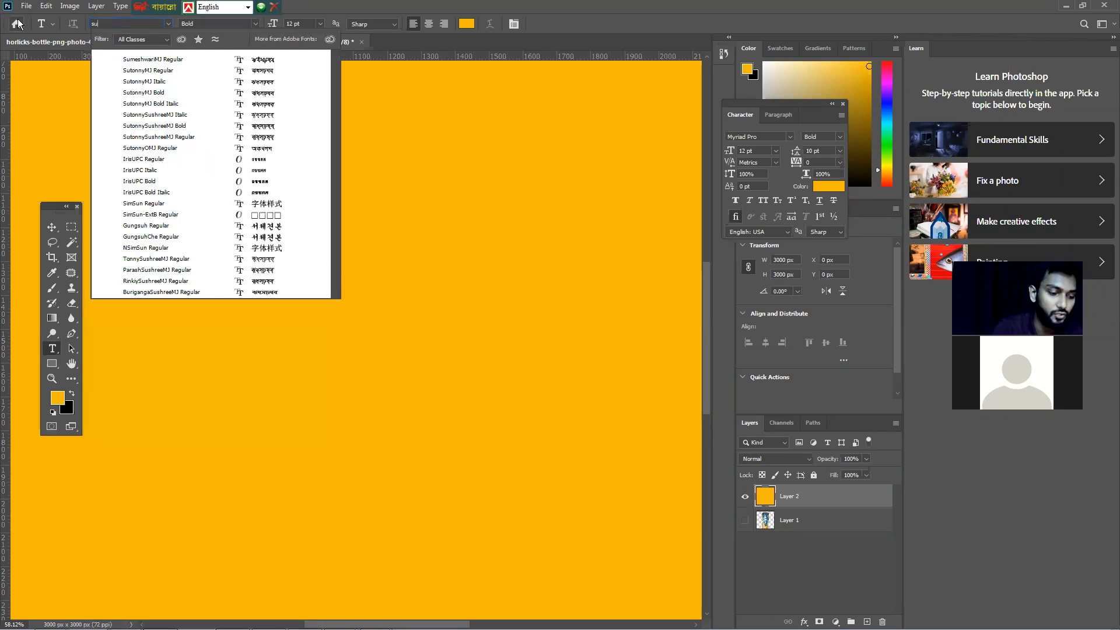
text(u)
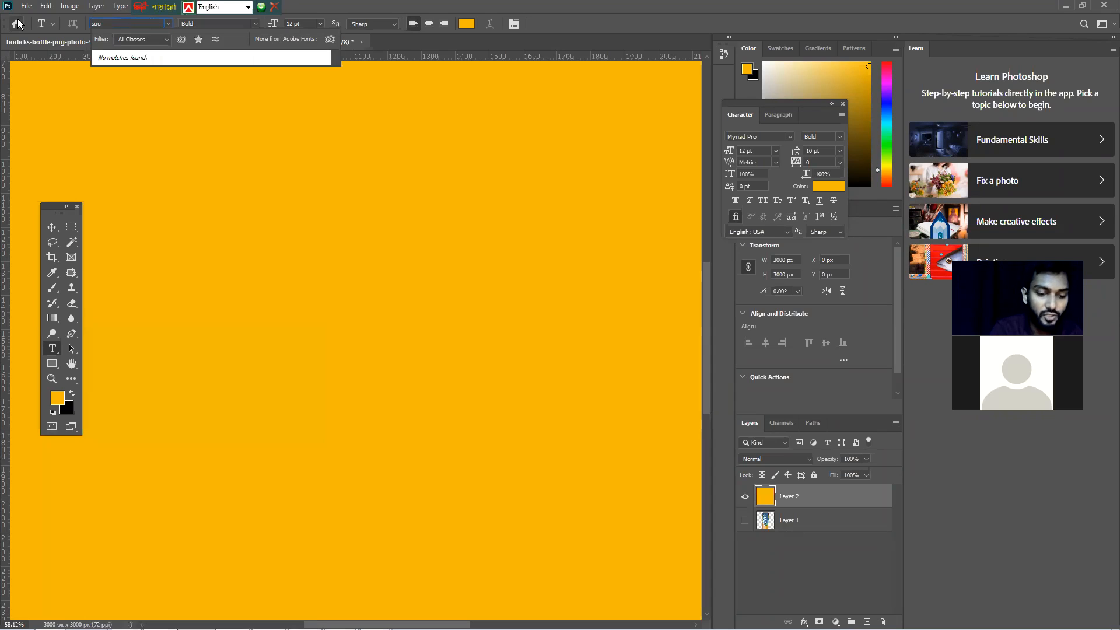
key(BackSpace)
text(t)
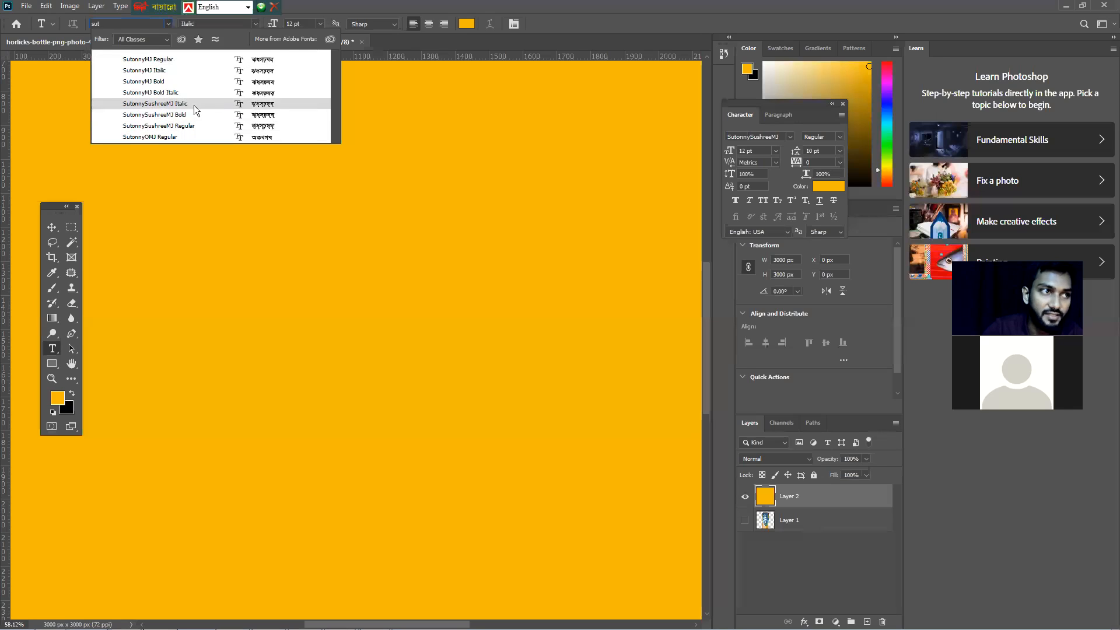
click(178, 77)
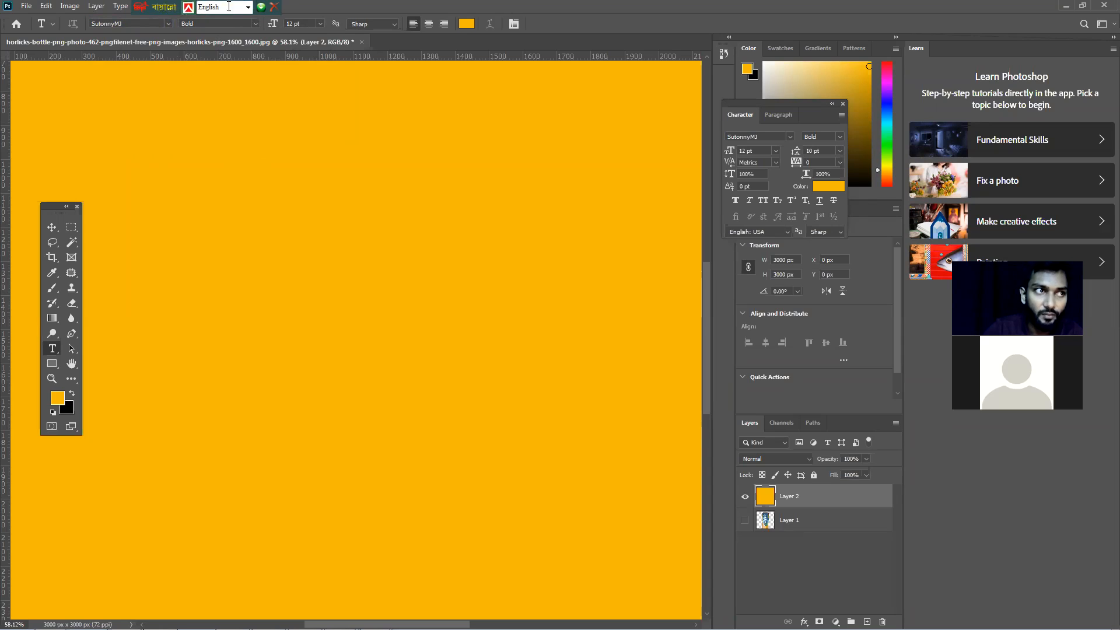
Switch the Bijoy keyboard layout to Bijoy Classic and return to the Type tool
click(248, 9)
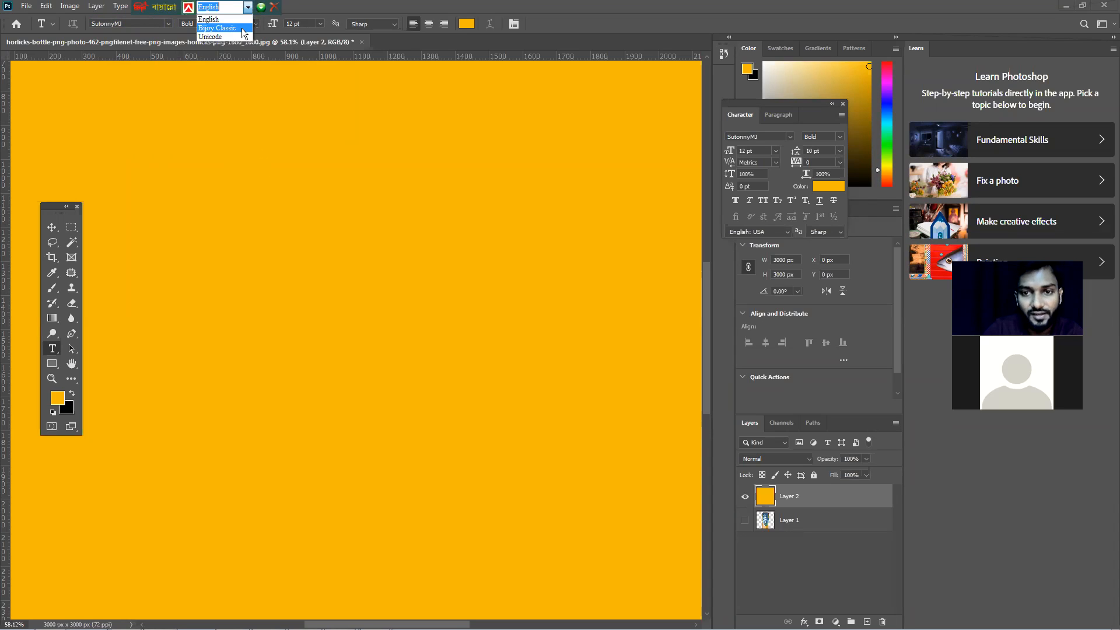
click(242, 29)
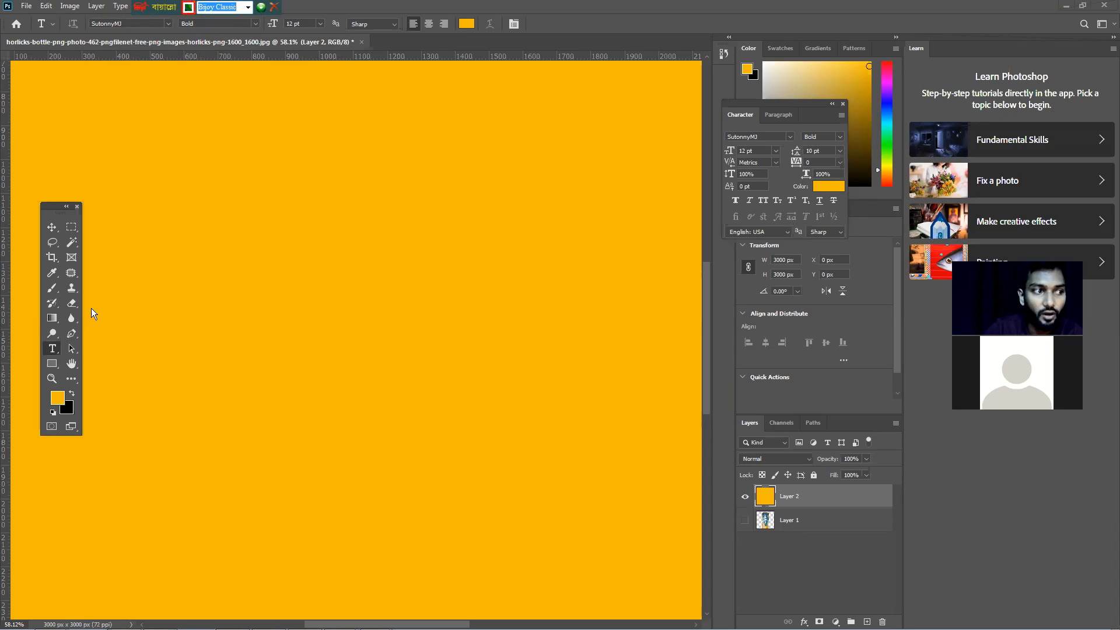
click(52, 351)
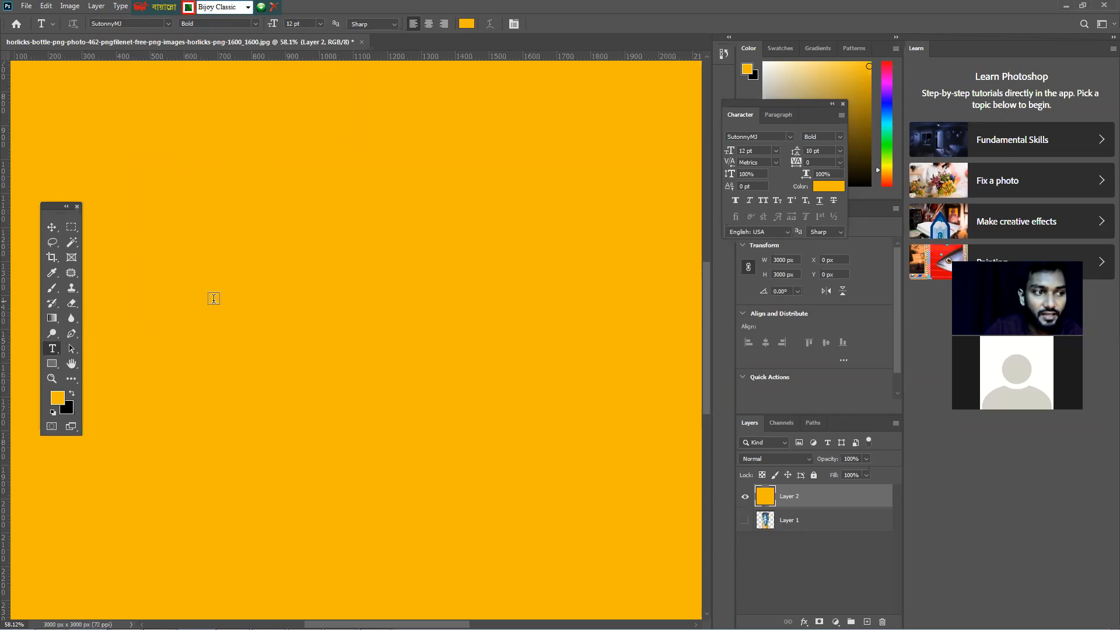
Start a text box on the orange layer and set the font size to 72 pt
click(243, 279)
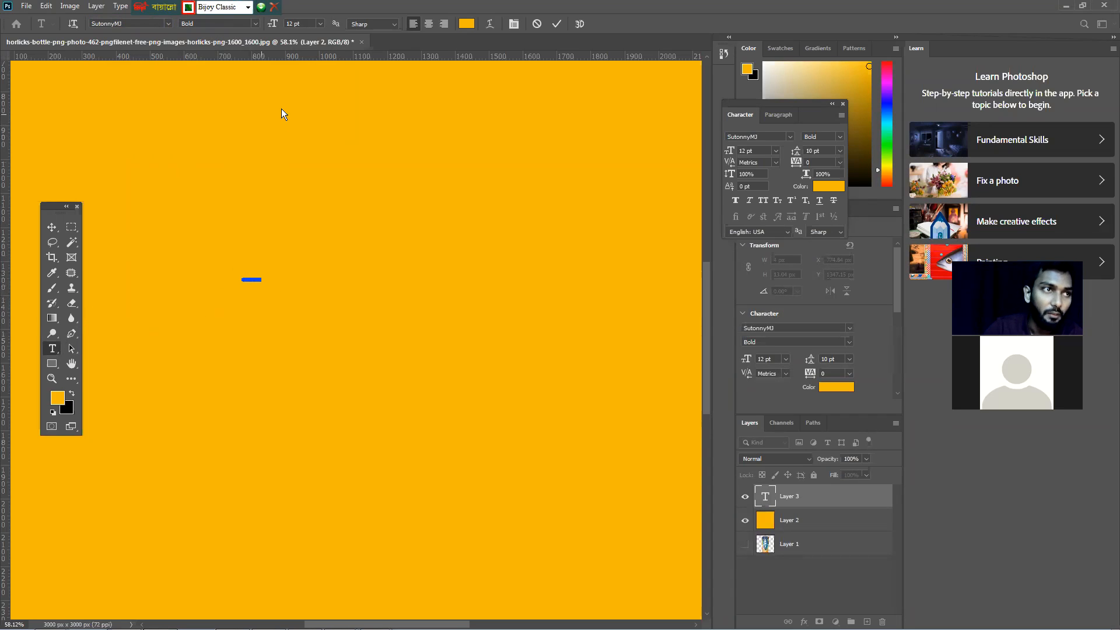
click(320, 24)
click(318, 164)
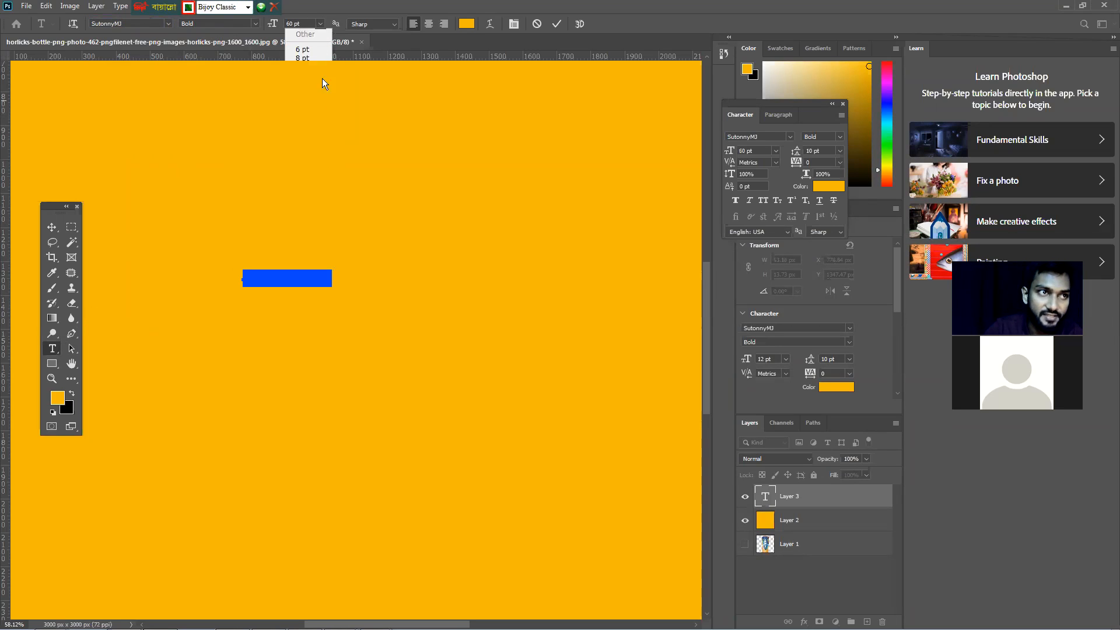
click(321, 23)
click(311, 173)
click(322, 274)
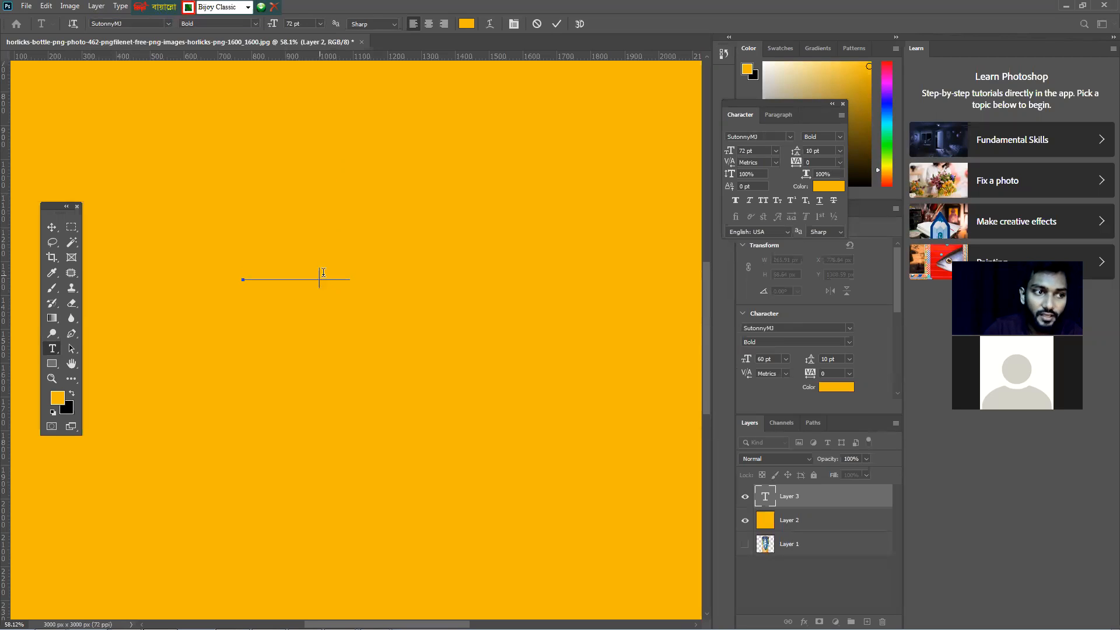
Select the placeholder text and change the text colour to black
drag(349, 274, 211, 258)
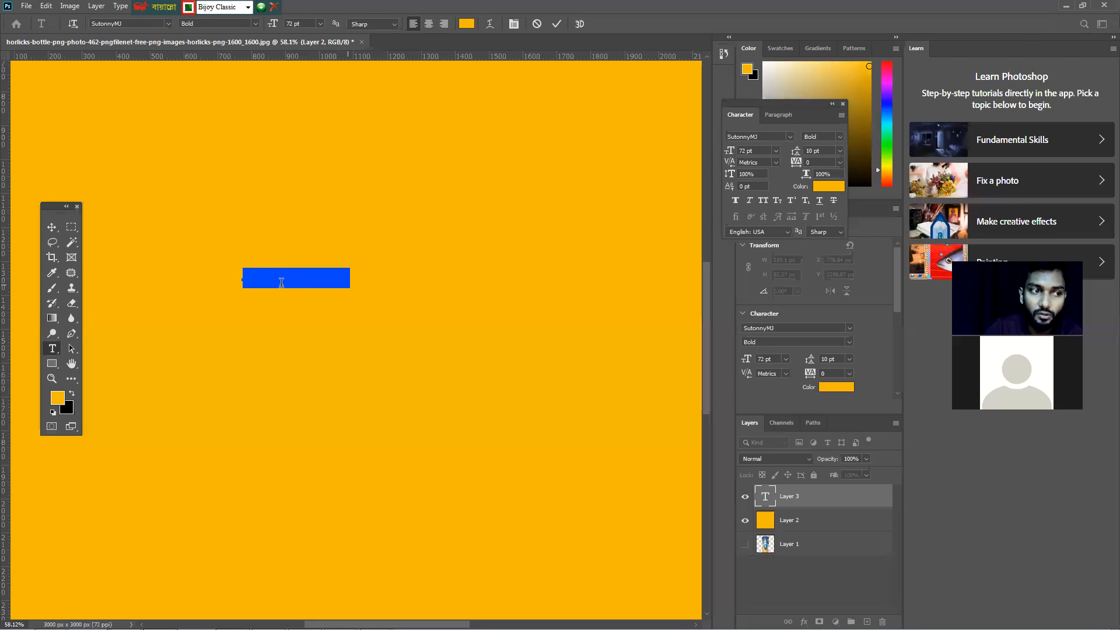
click(348, 281)
drag(335, 275, 222, 278)
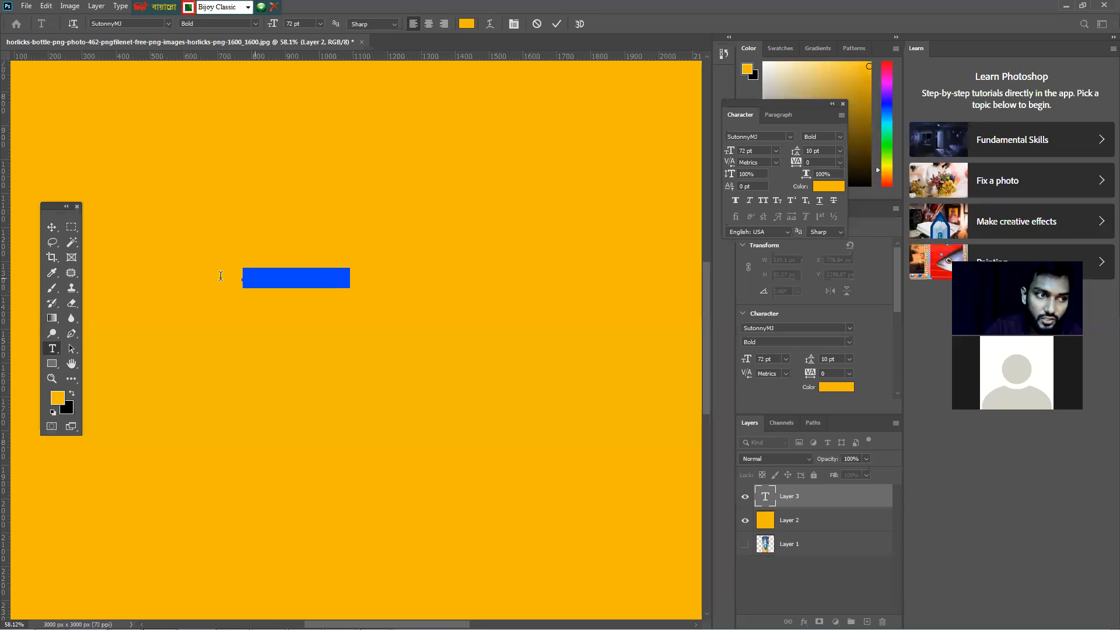
click(351, 279)
drag(352, 279, 207, 283)
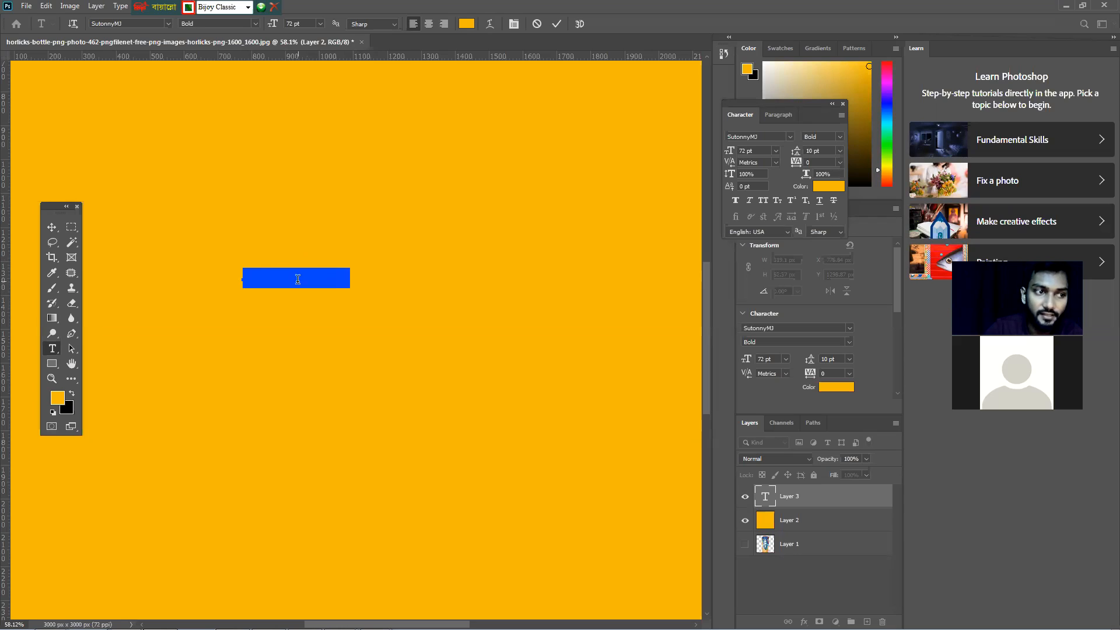
click(467, 26)
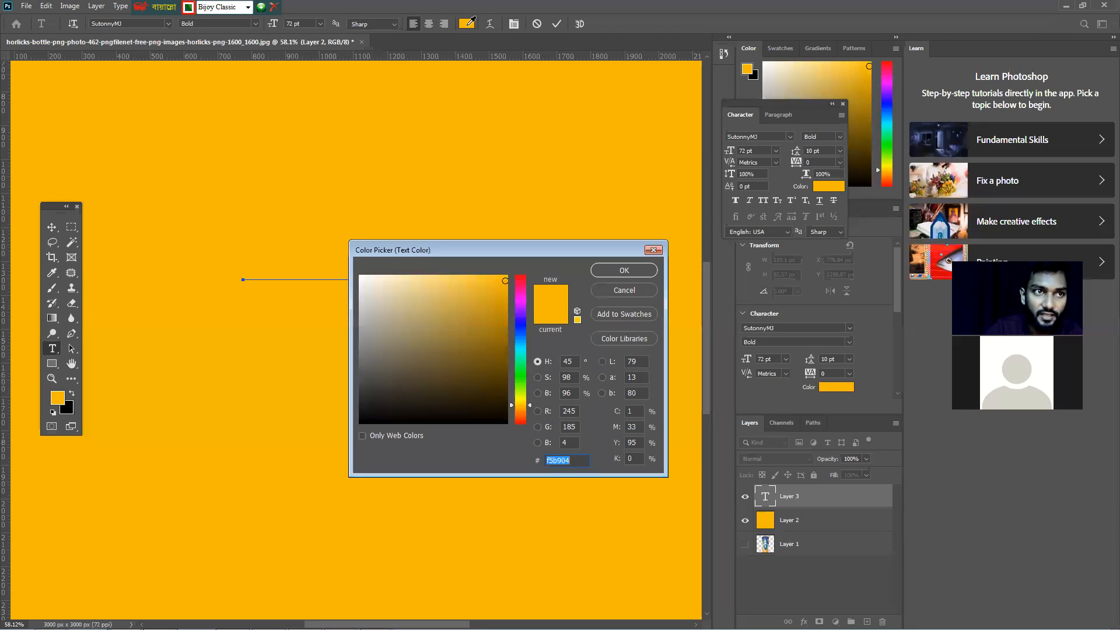
mouse_move(456, 279)
mouse_down()
mouse_move(471, 305)
mouse_move(480, 397)
mouse_move(505, 424)
mouse_up()
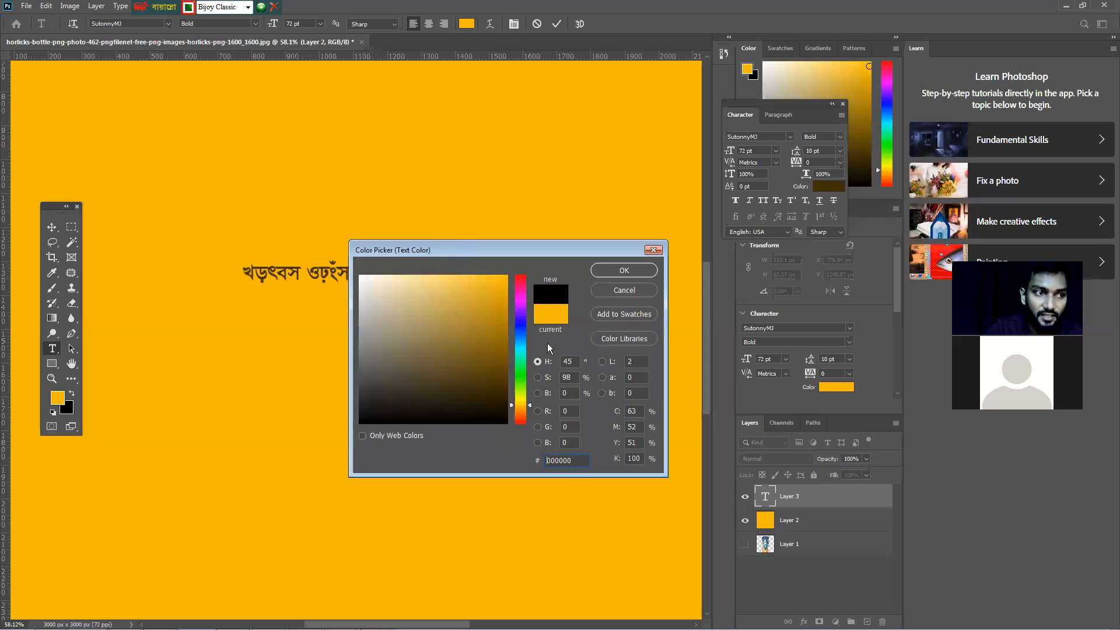
click(625, 270)
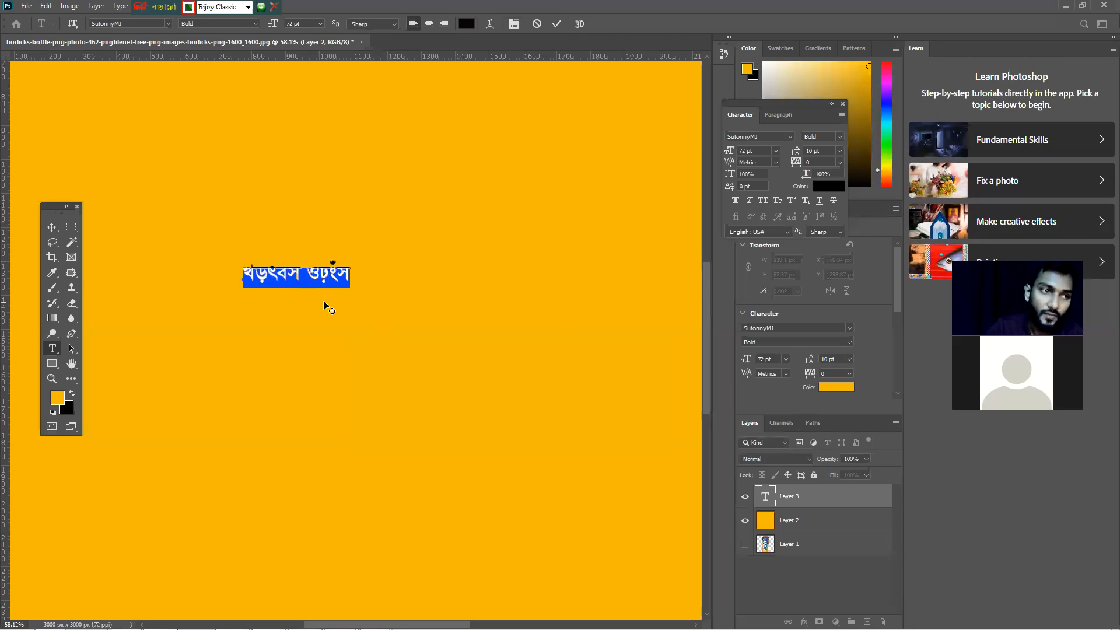
Select all the placeholder text, test-type a few Bangla letters, then clear the text box
click(332, 273)
key(ctrl+a)
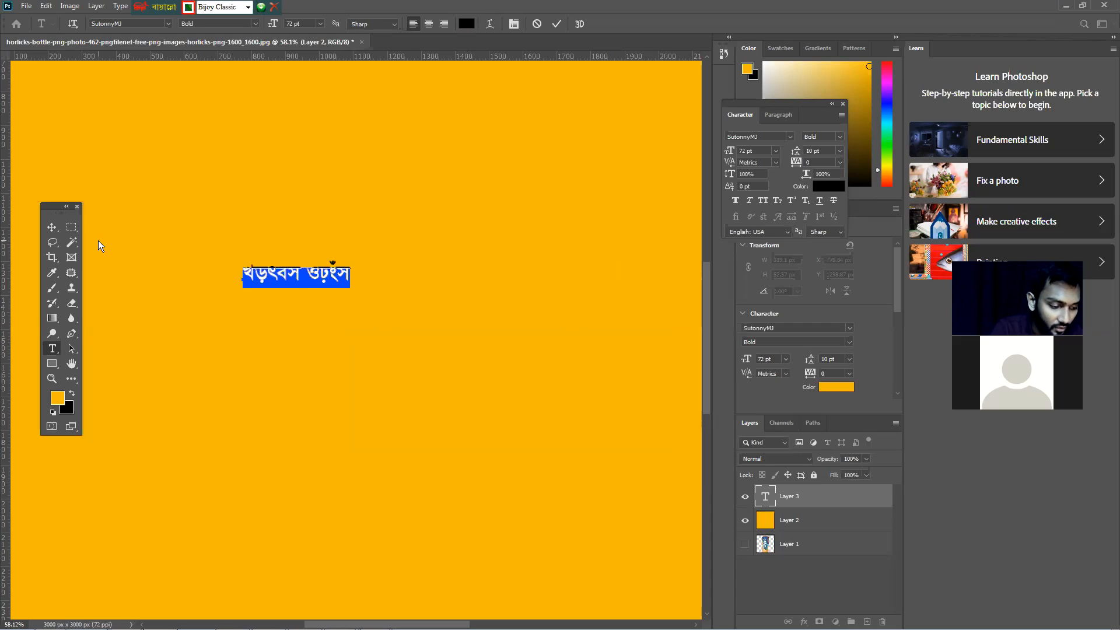
text(র)
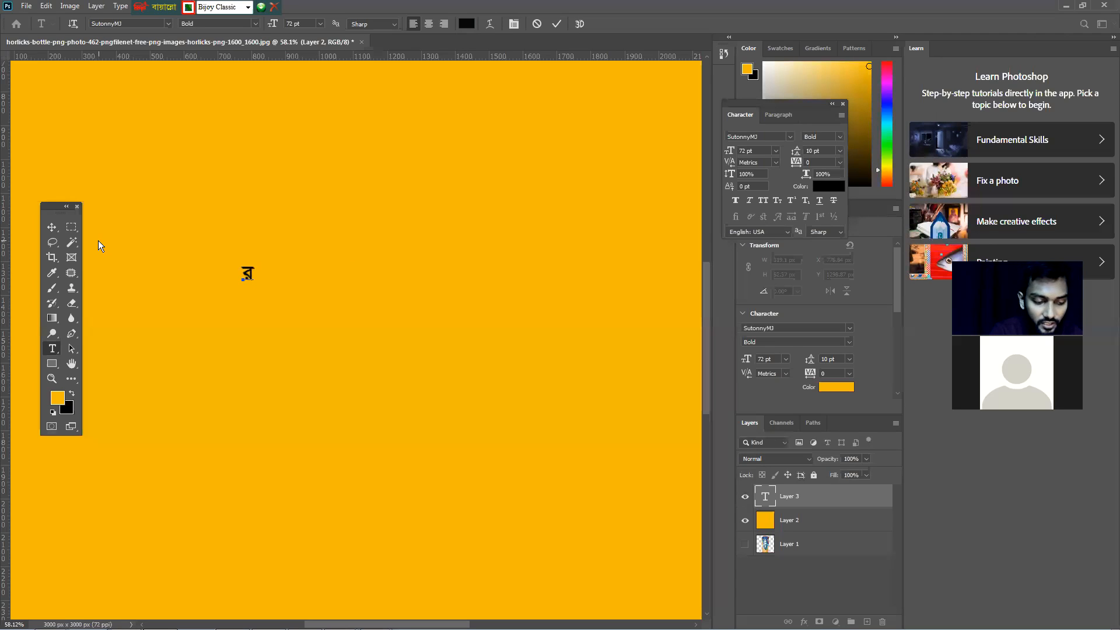
text(ল)
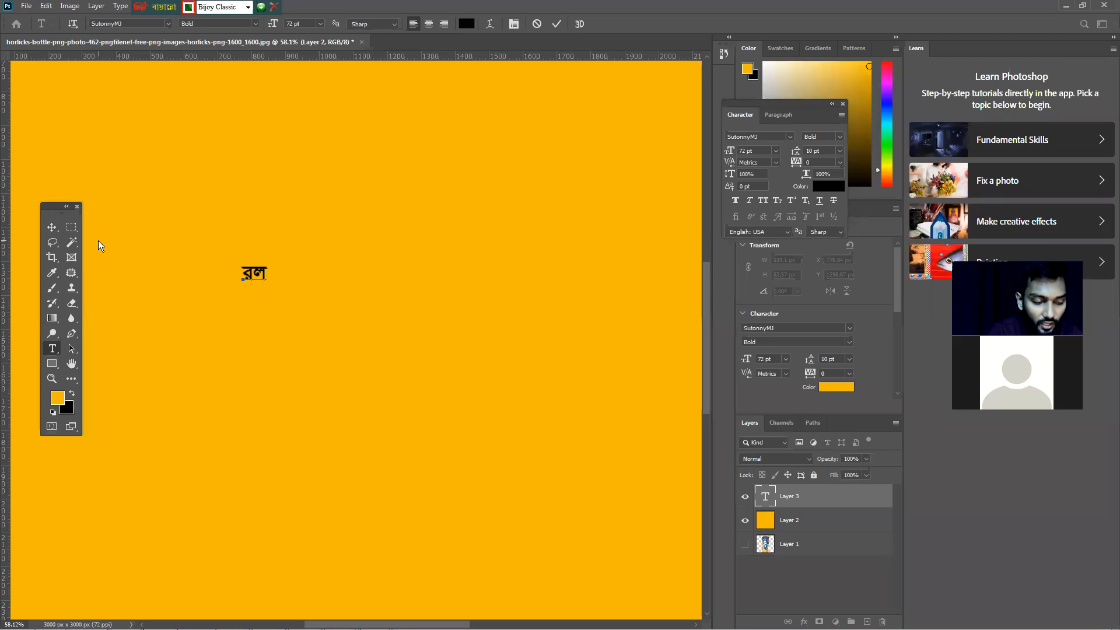
text(র)
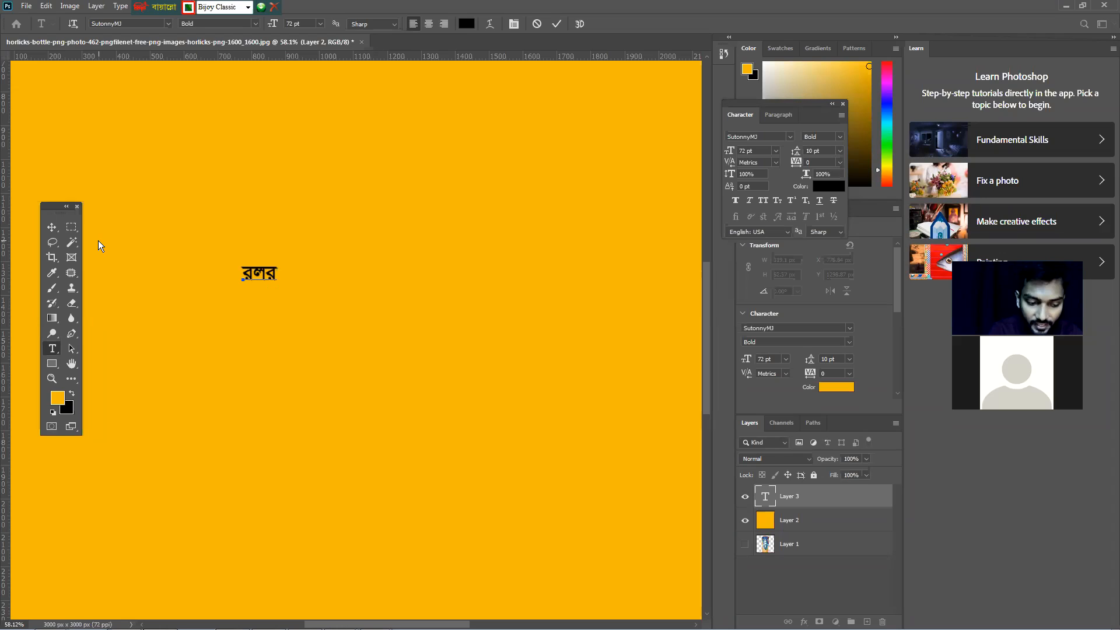
text(ব)
key(BackSpace)
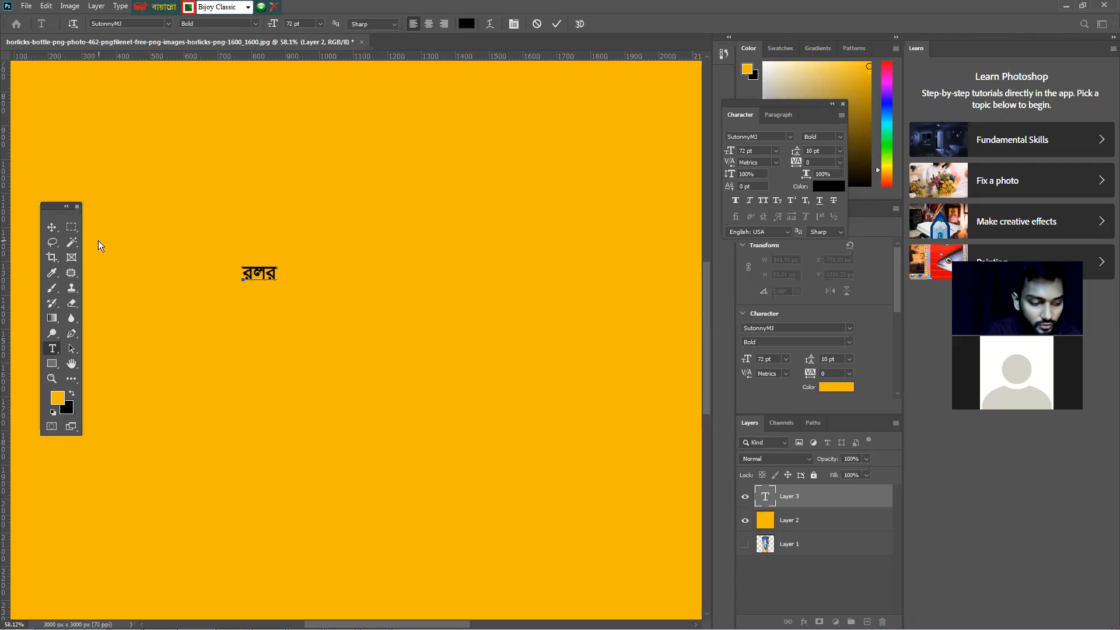
text(ব)
key(BackSpace)
text(ভ)
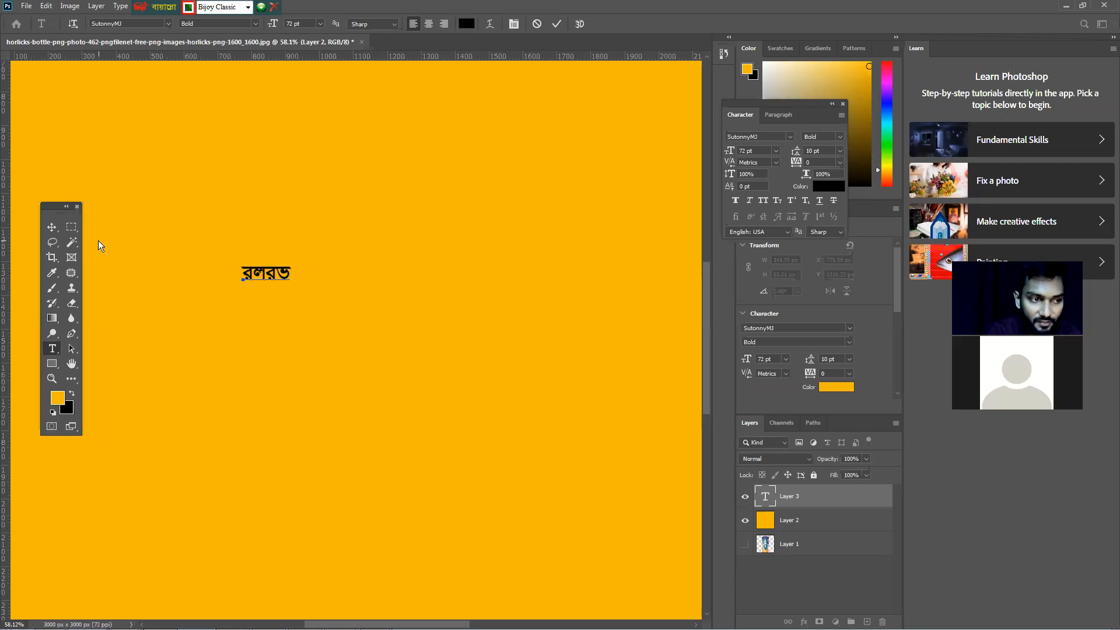
key(ctrl+a)
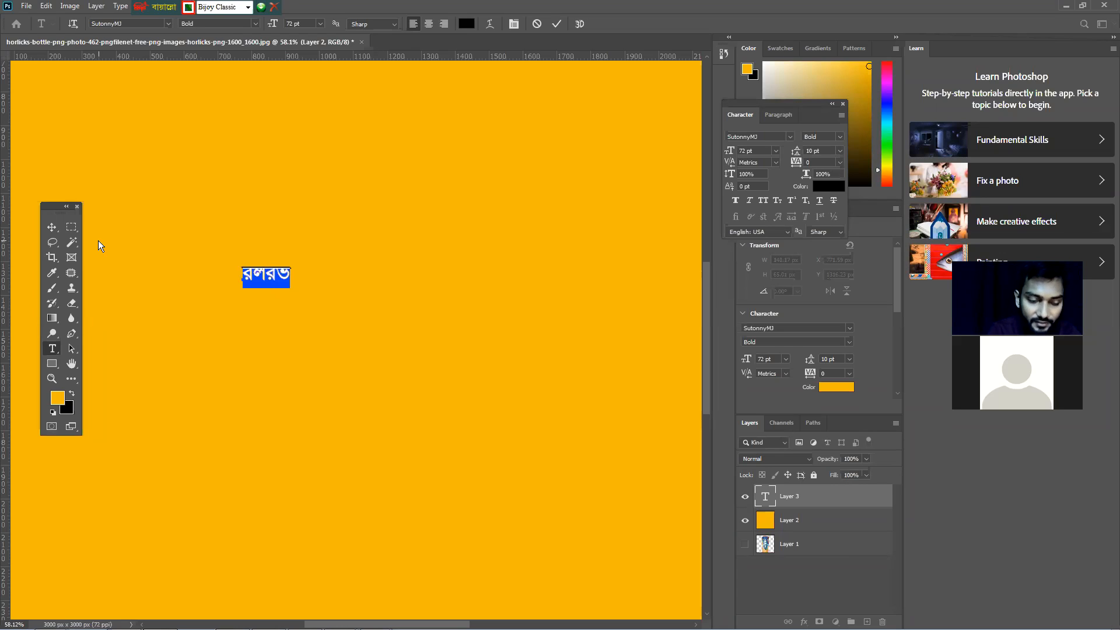
key(BackSpace)
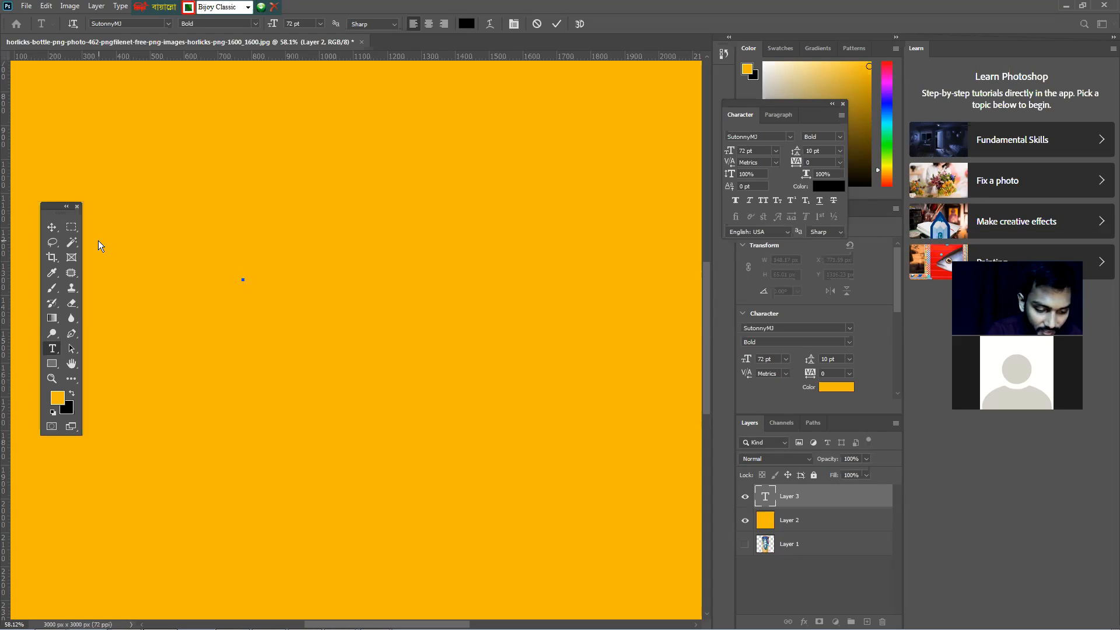
text(c)
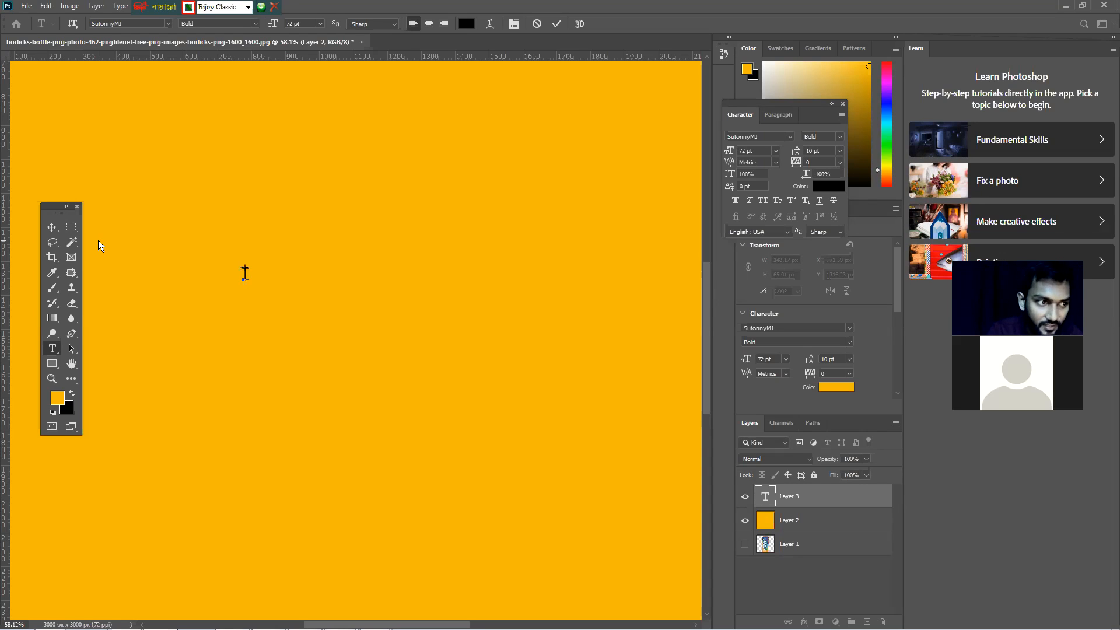
key(BackSpace)
text(F)
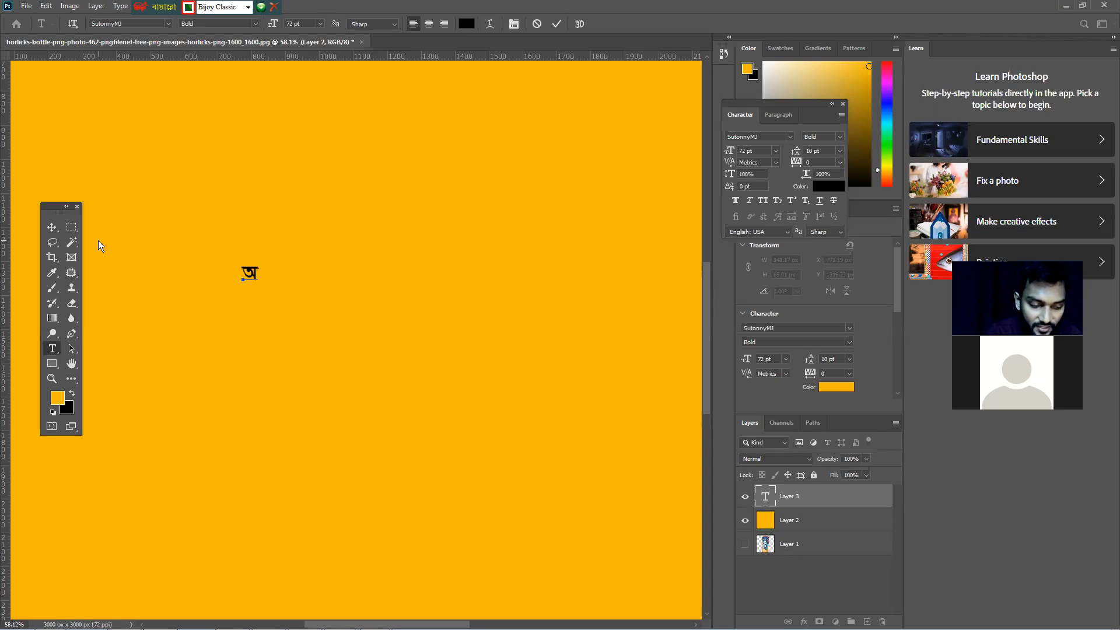
key(BackSpace)
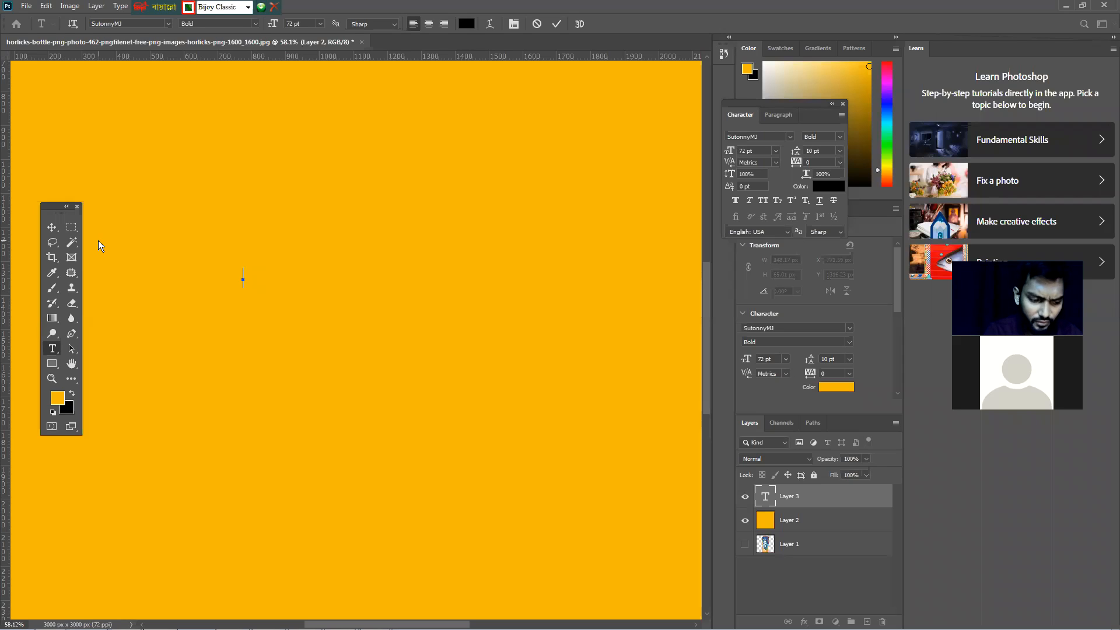
Type the Bangla word আমার in the text box
text(অ)
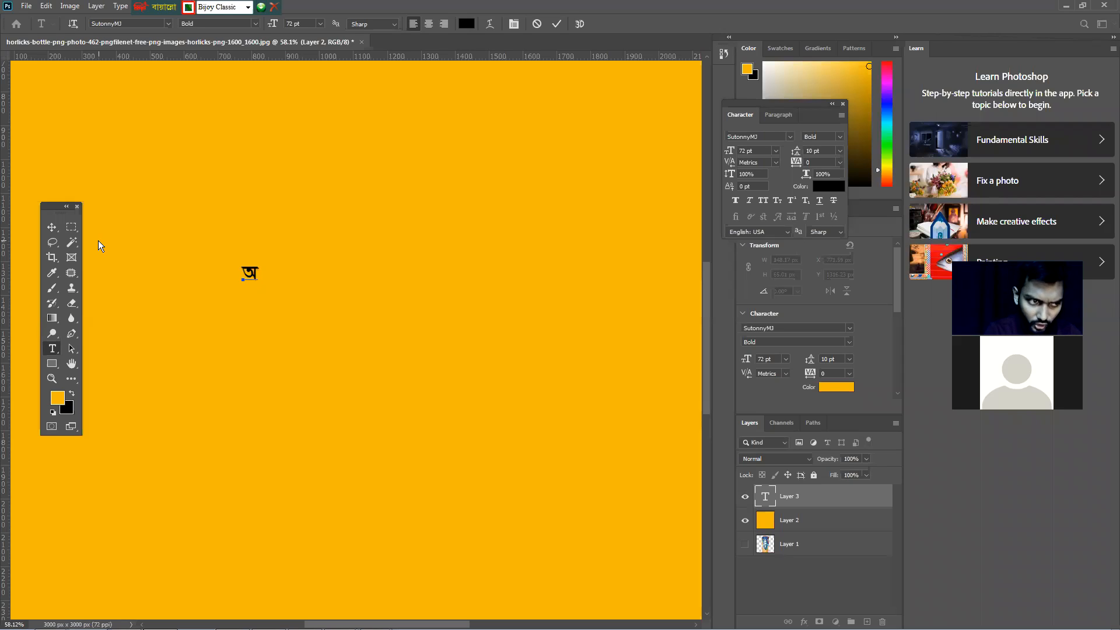
text(া)
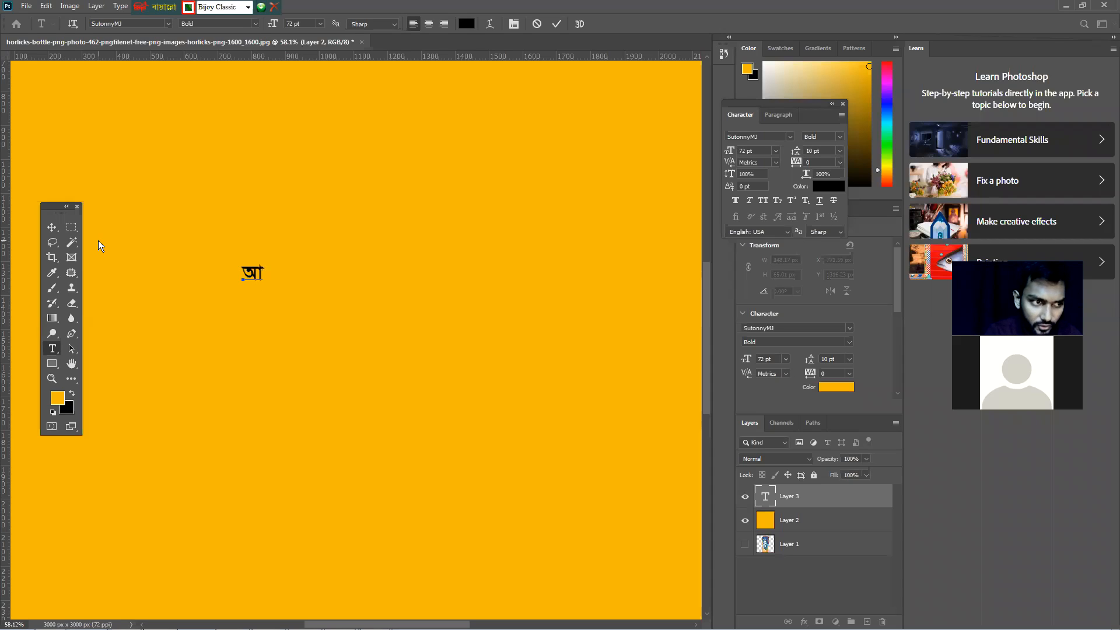
text(ম)
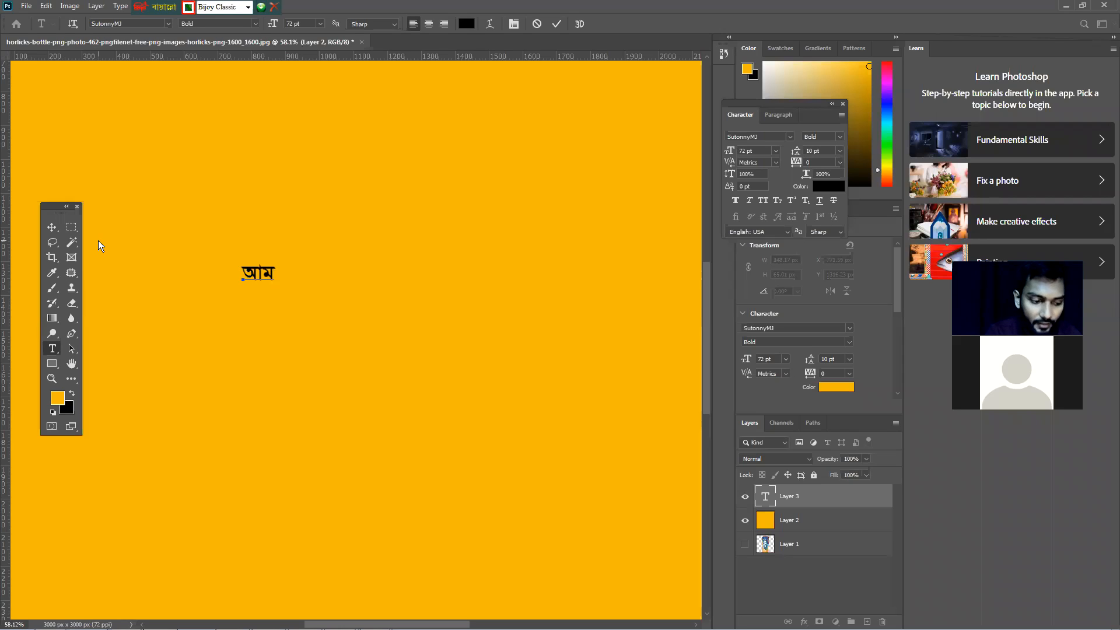
text(া)
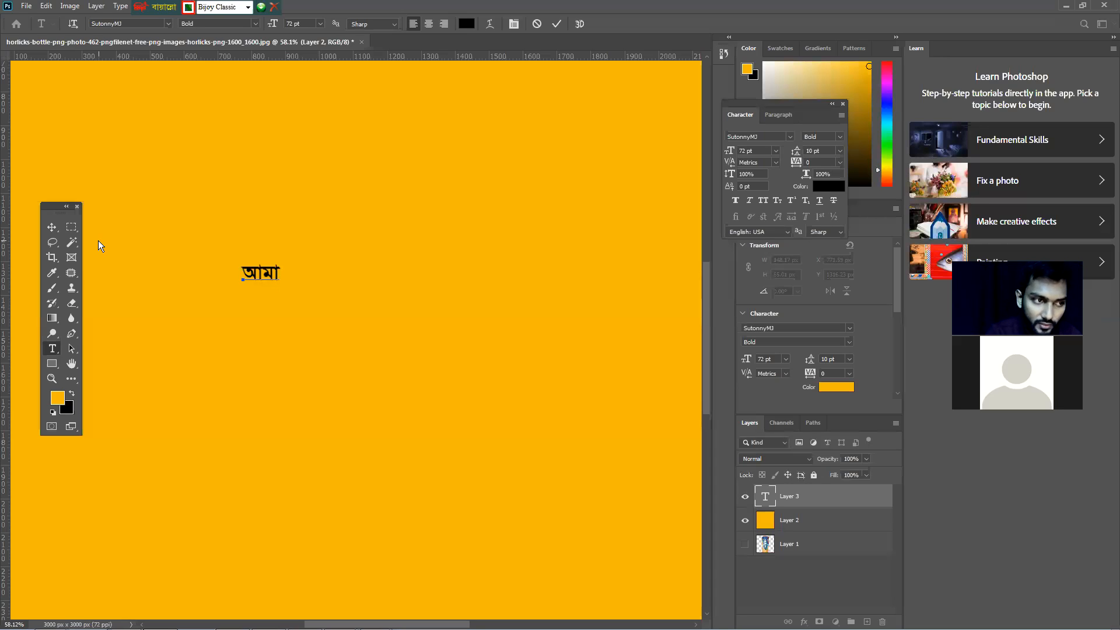
text(র)
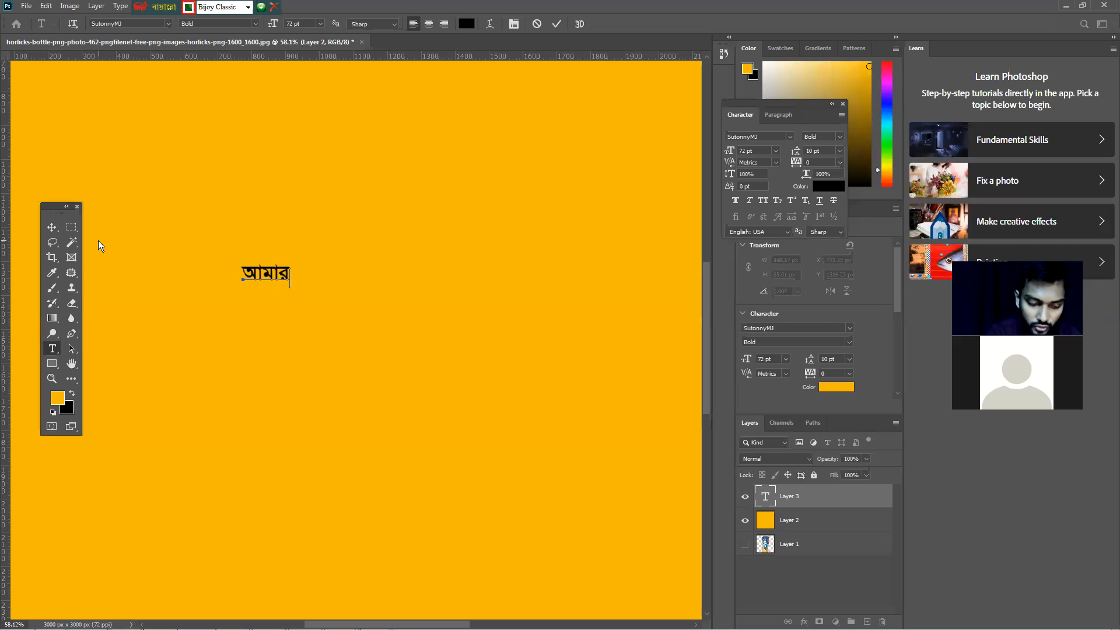
text(ল)
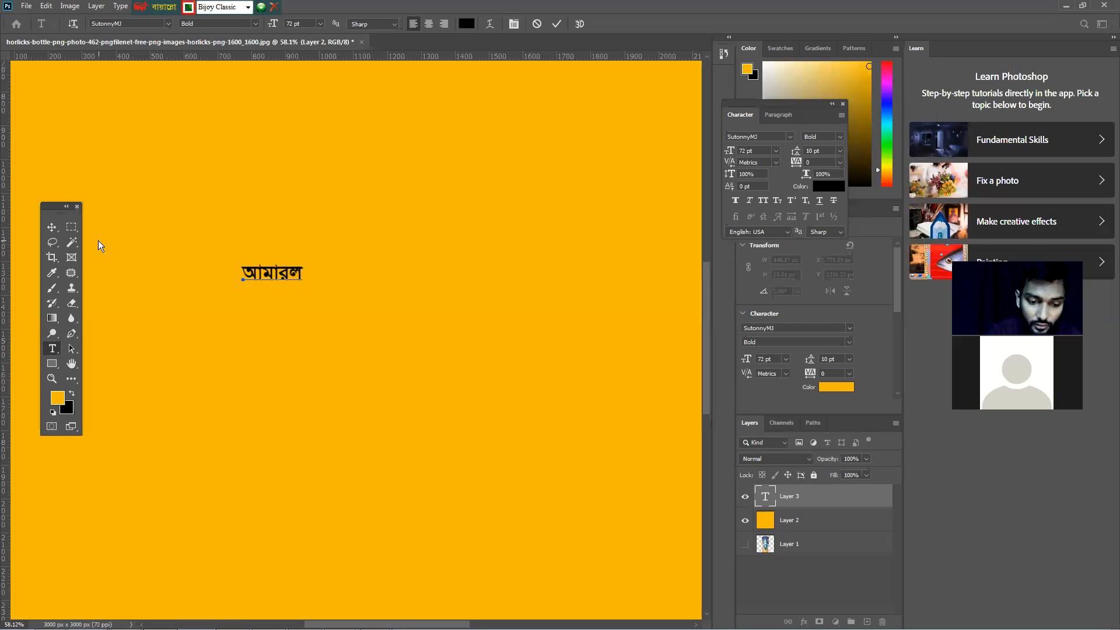
key(BackSpace)
key(BackSpace)
text(র)
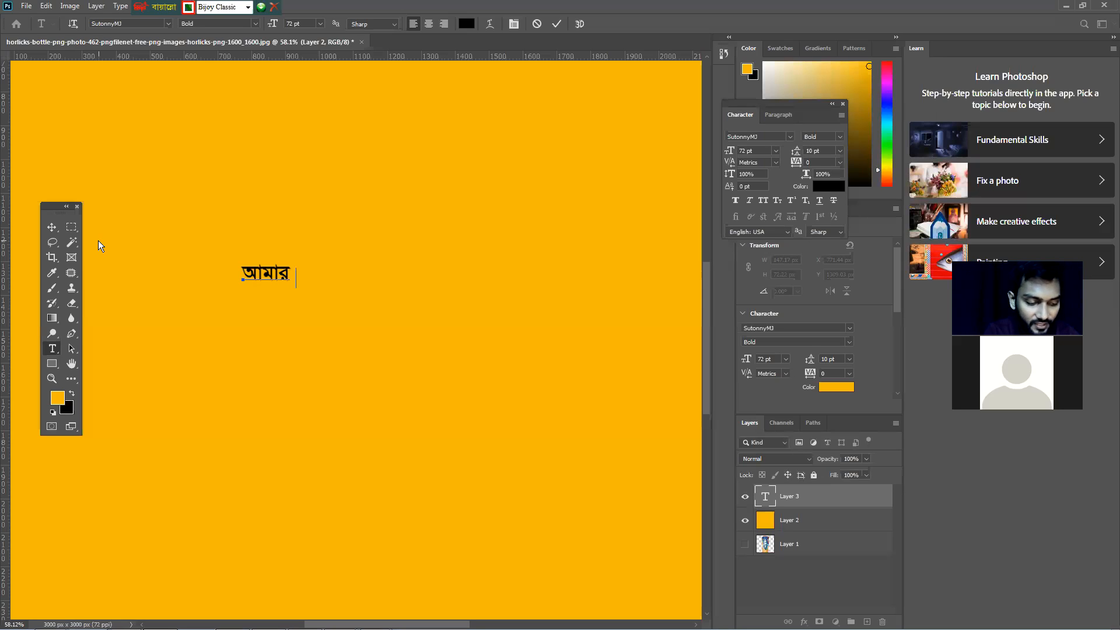
text(c)
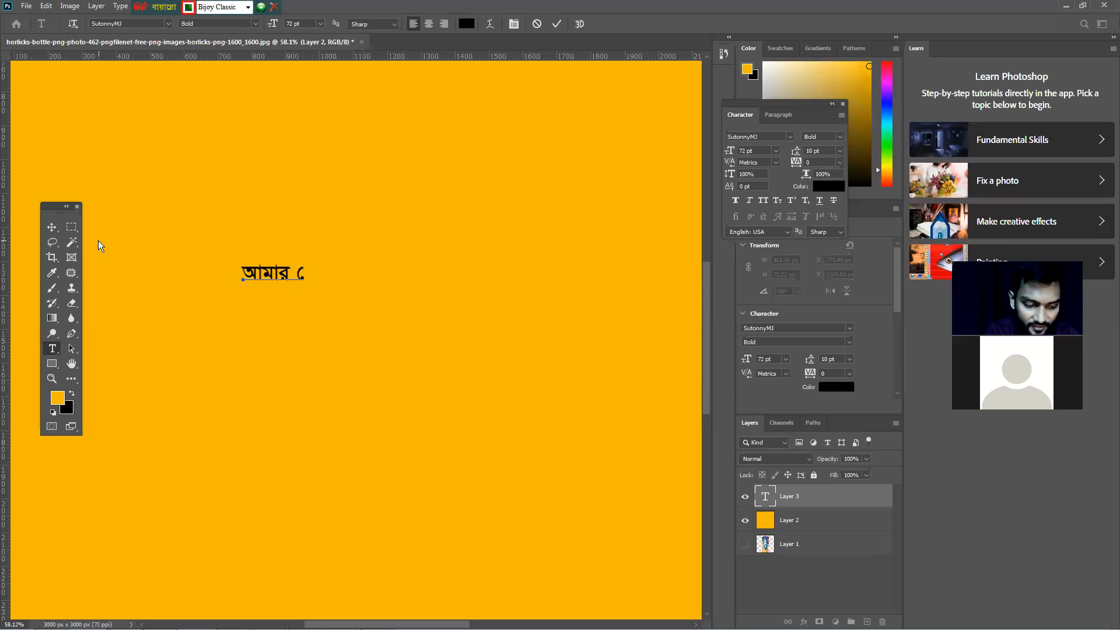
text(n)
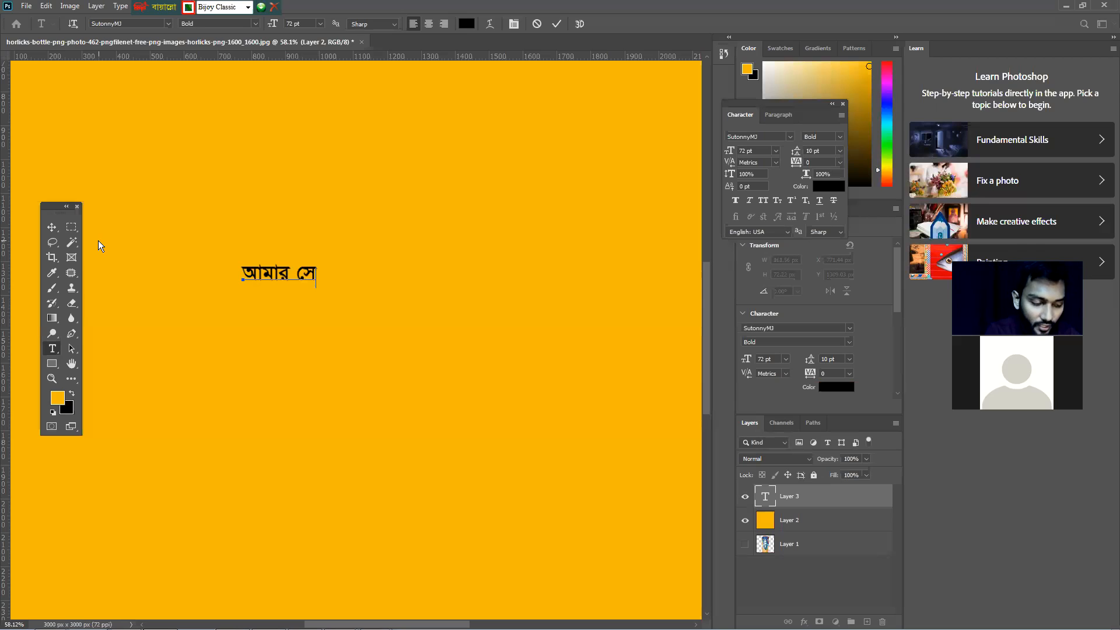
text(f)
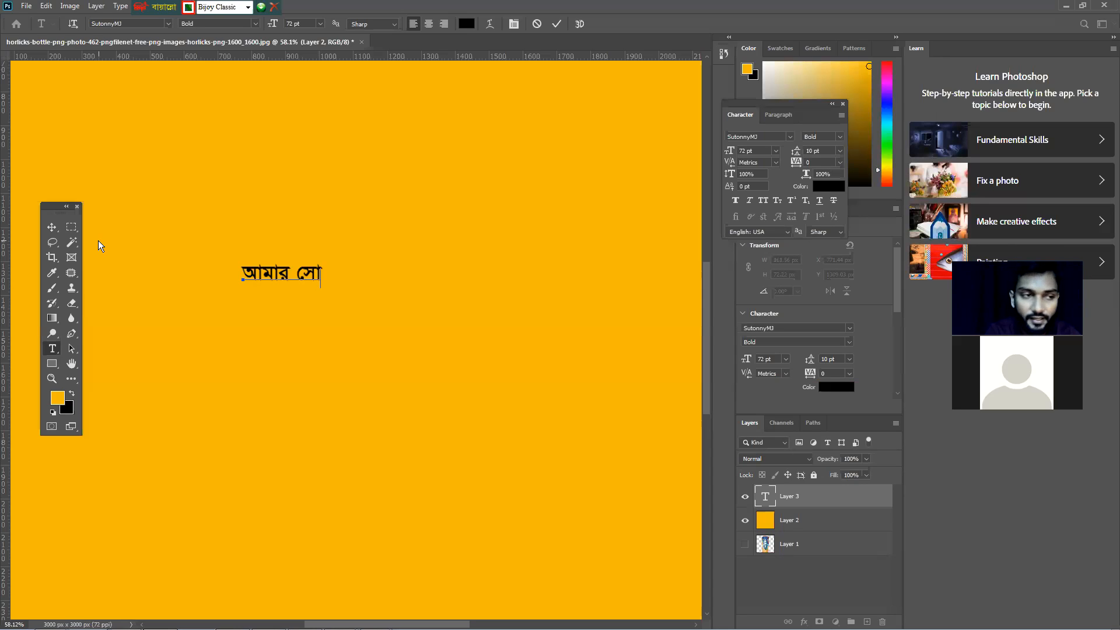
key(BackSpace)
key(BackSpace)
key(BackSpace)
key(BackSpace)
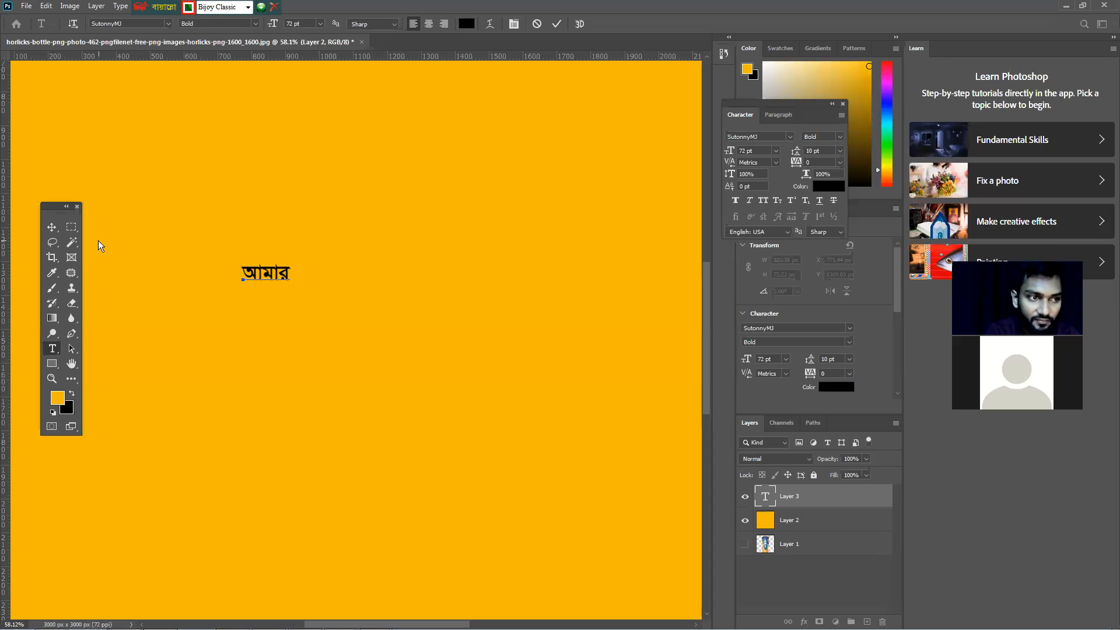
Continue the text by typing the word সোনার after আমার
text(c)
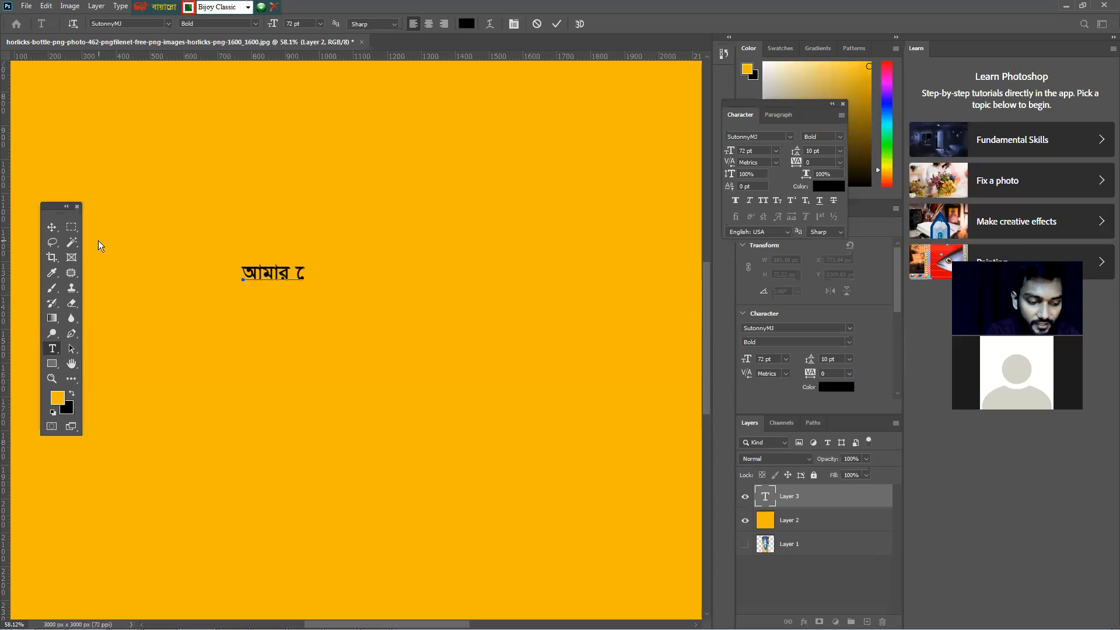
text(n)
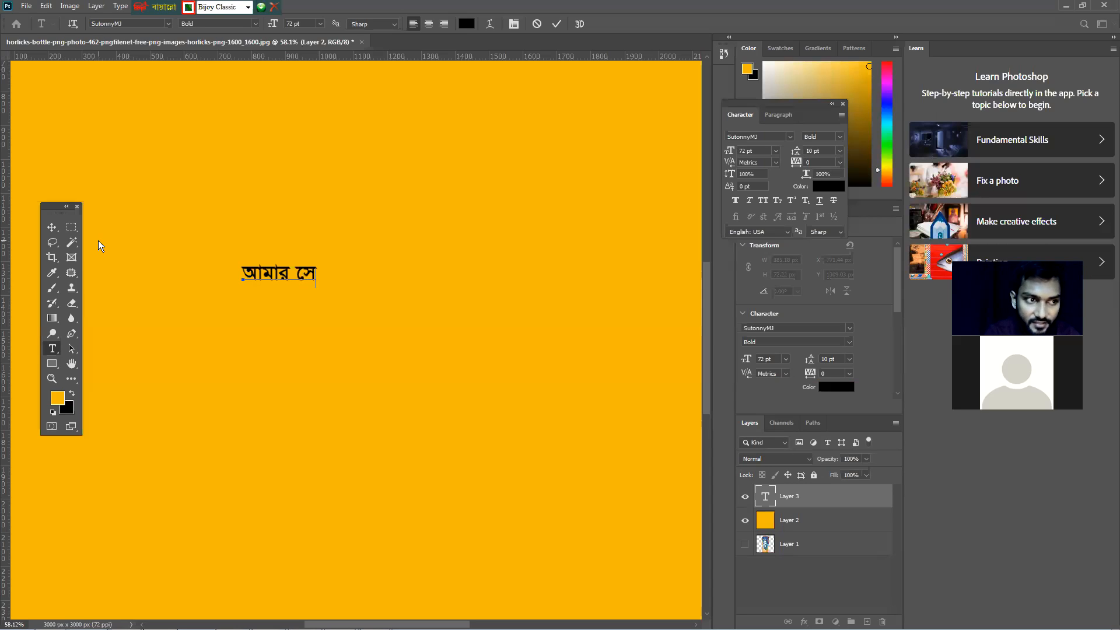
text(f)
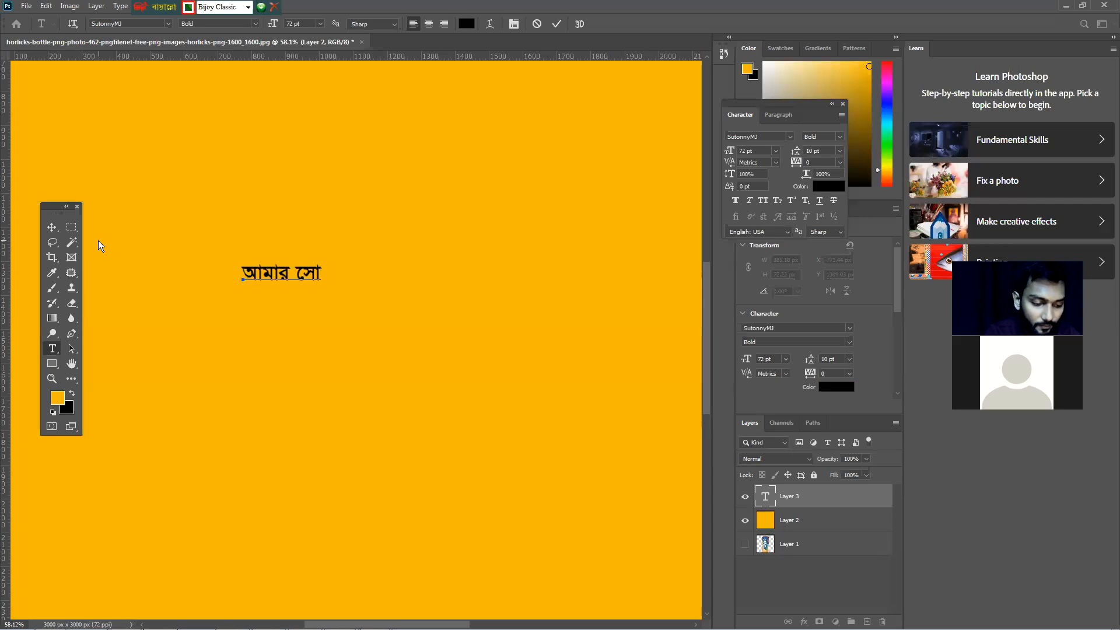
text(b)
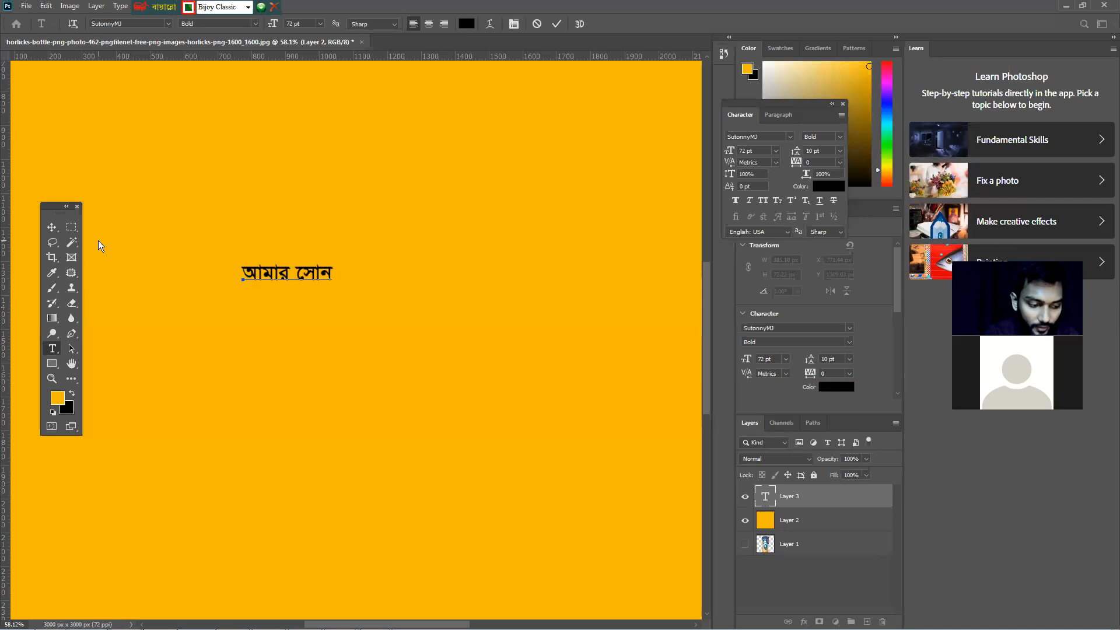
text(f)
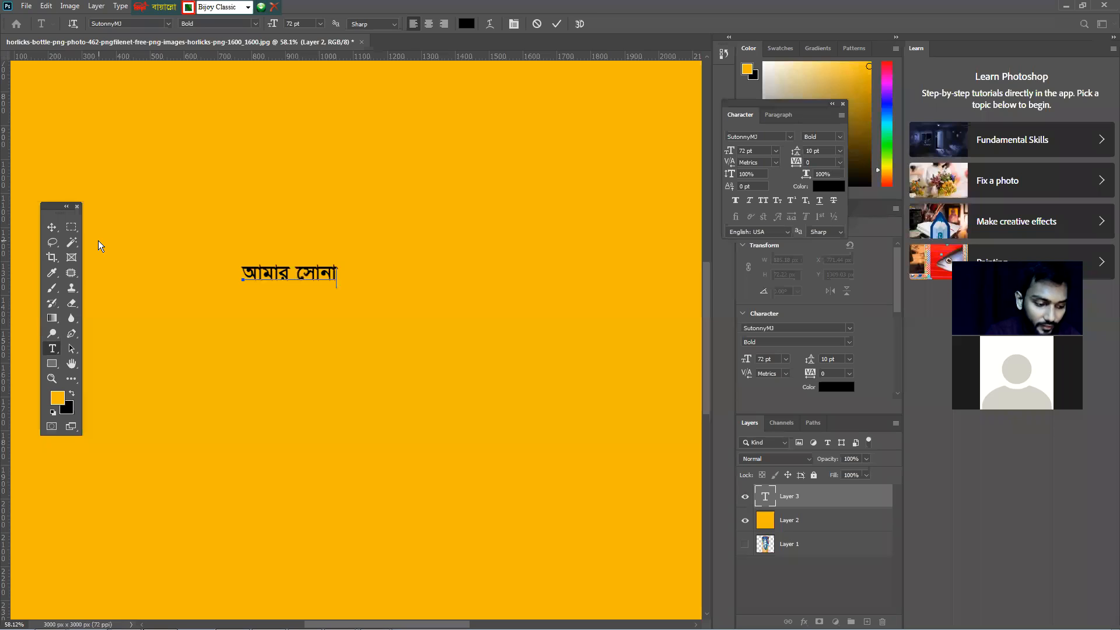
text(v)
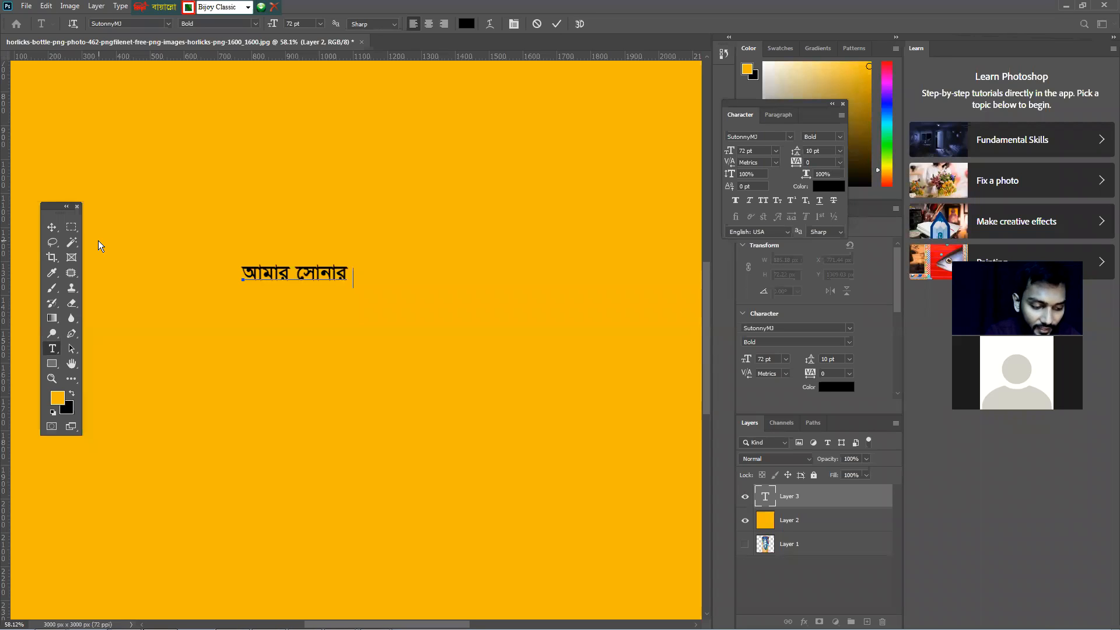
text( h)
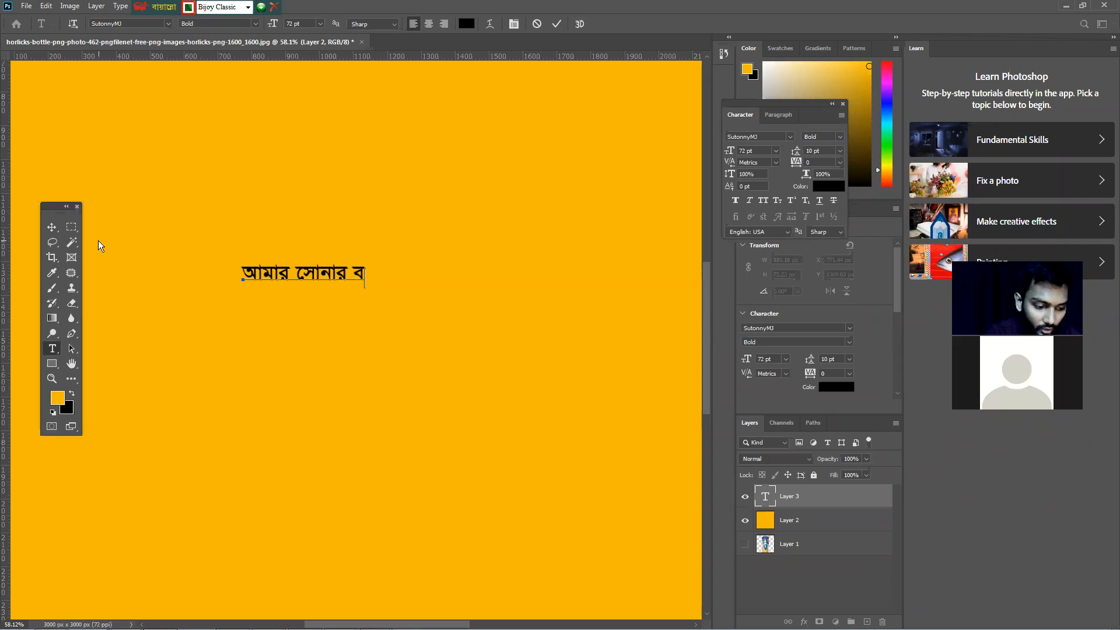
text(f)
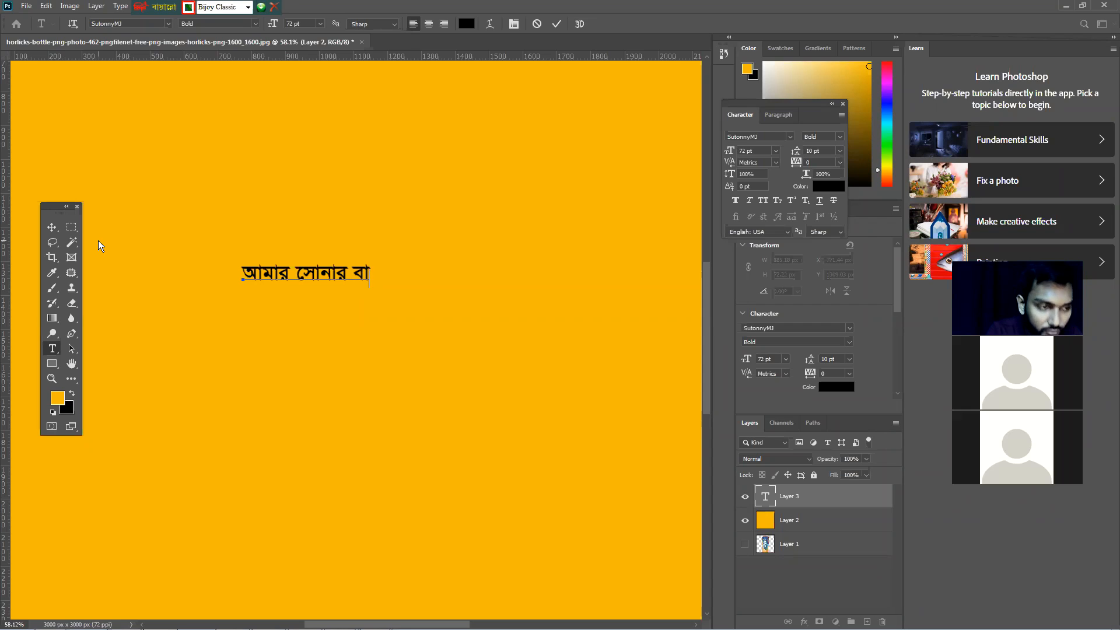
Type the word বাংলা after a space, completing the line আমার সোনার বাংলা
text(ং)
key(BackSpace)
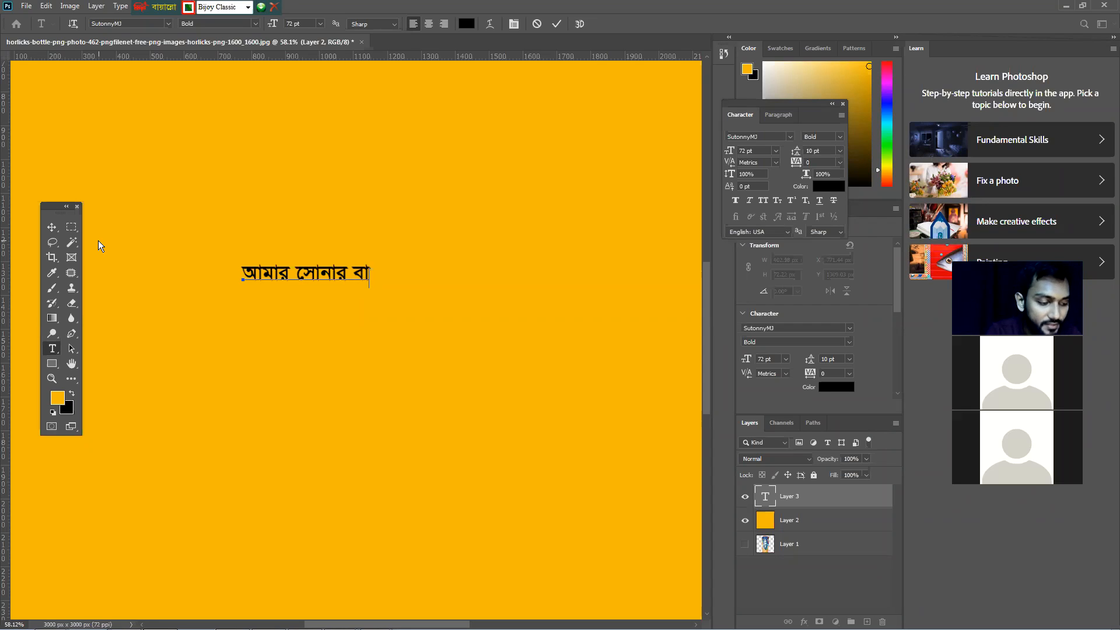
text(ং)
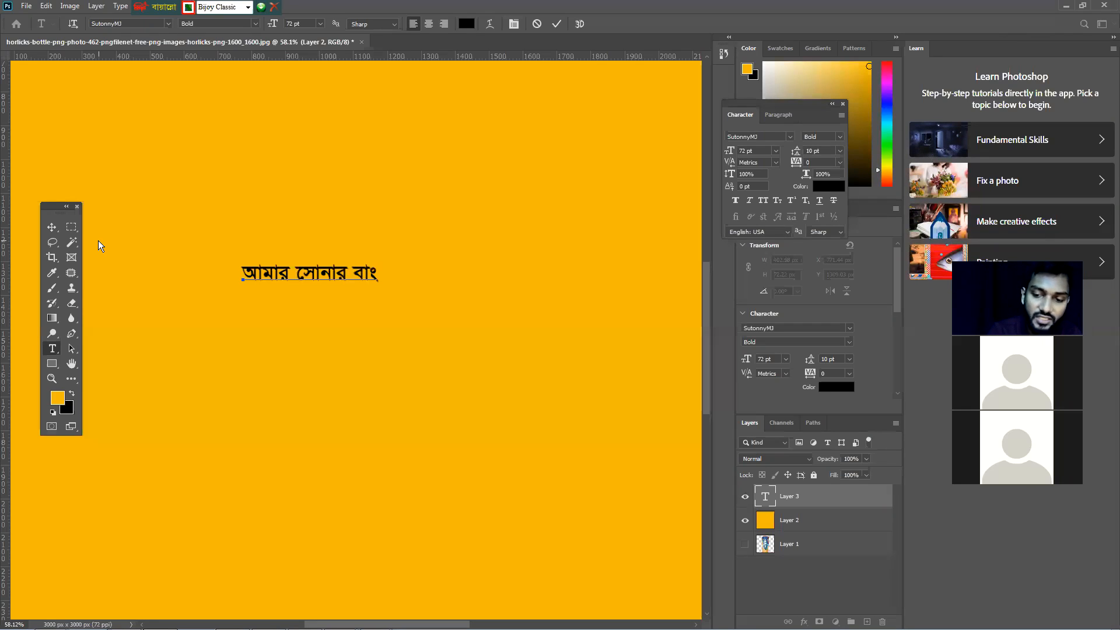
key(BackSpace)
text(ঙ)
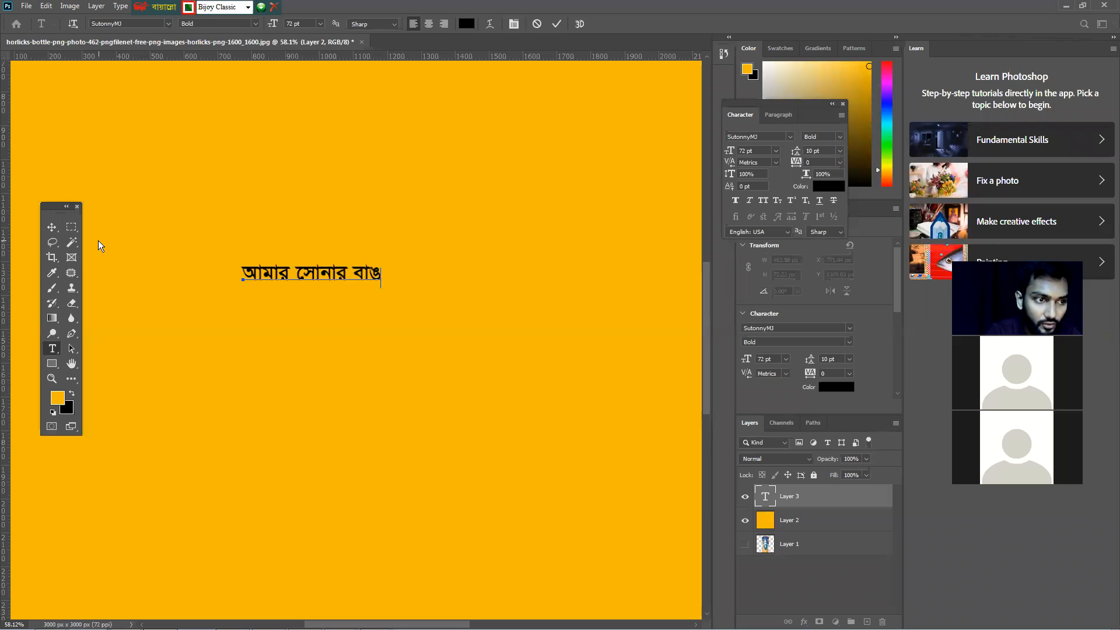
key(BackSpace)
text(ঙ)
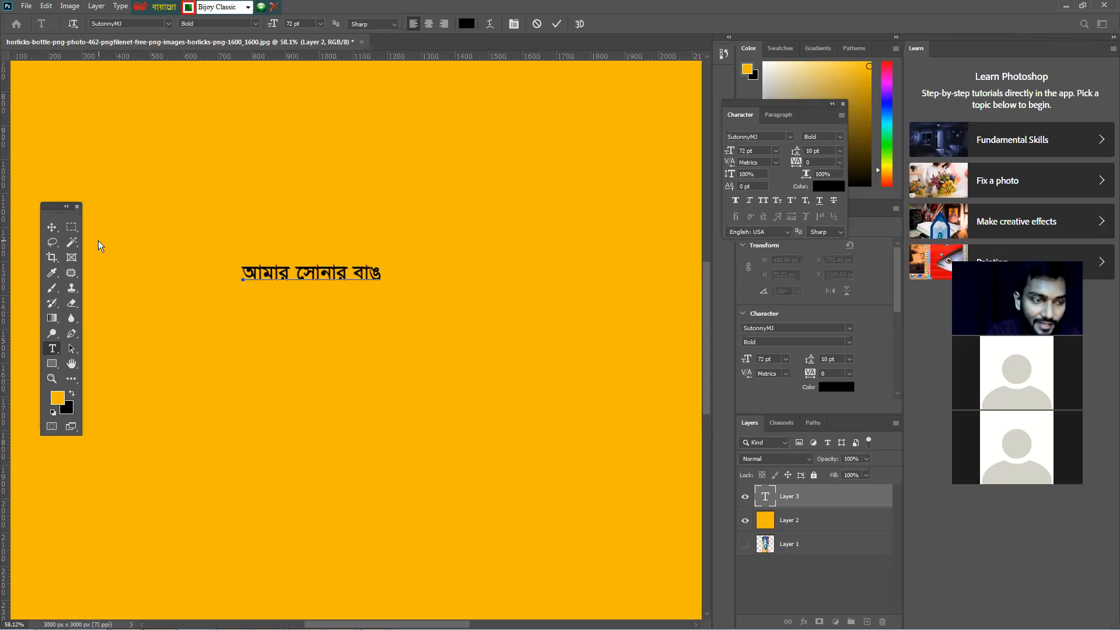
key(BackSpace)
text(ঙ)
key(BackSpace)
text(ং)
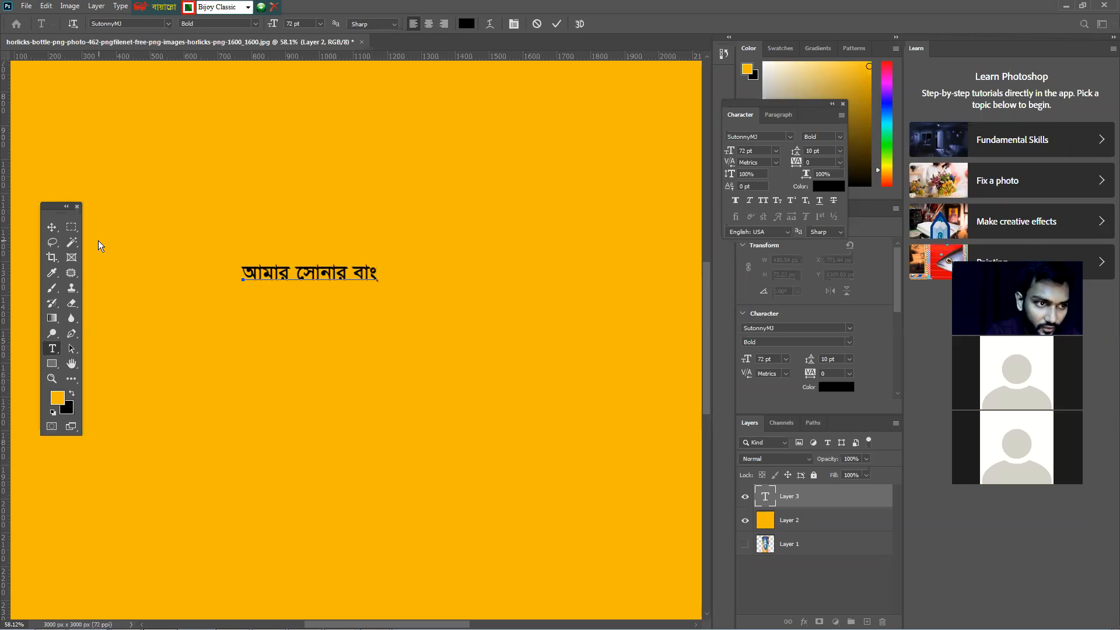
text(লা)
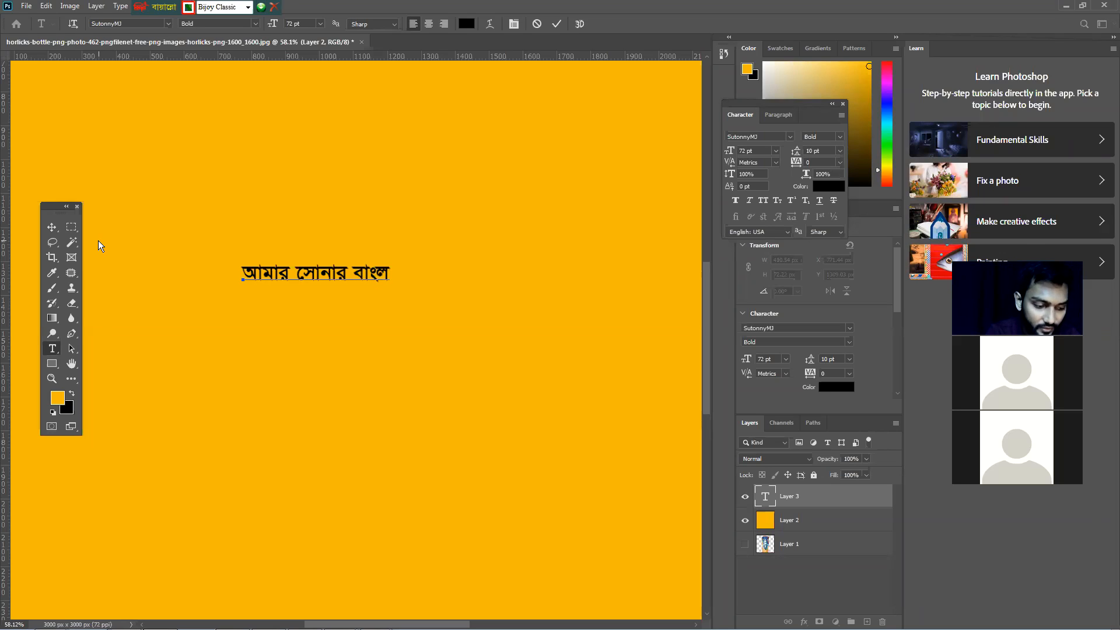
text(া)
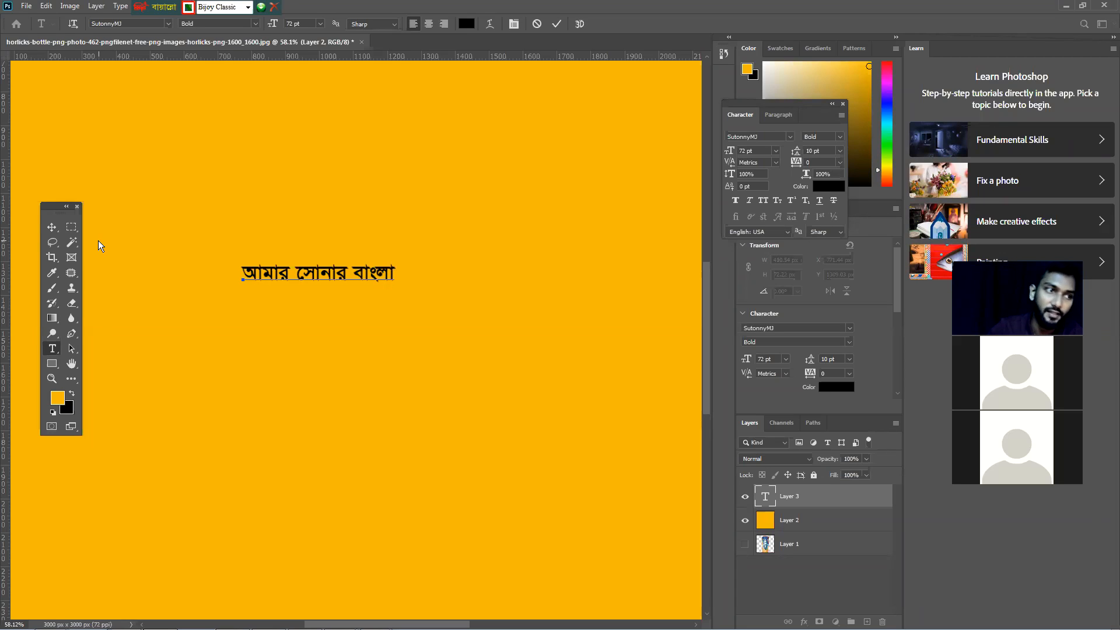
Enlarge the আমার সোনার বাংলা text layer to about 185 pt with Free Transform and reposition it
click(52, 227)
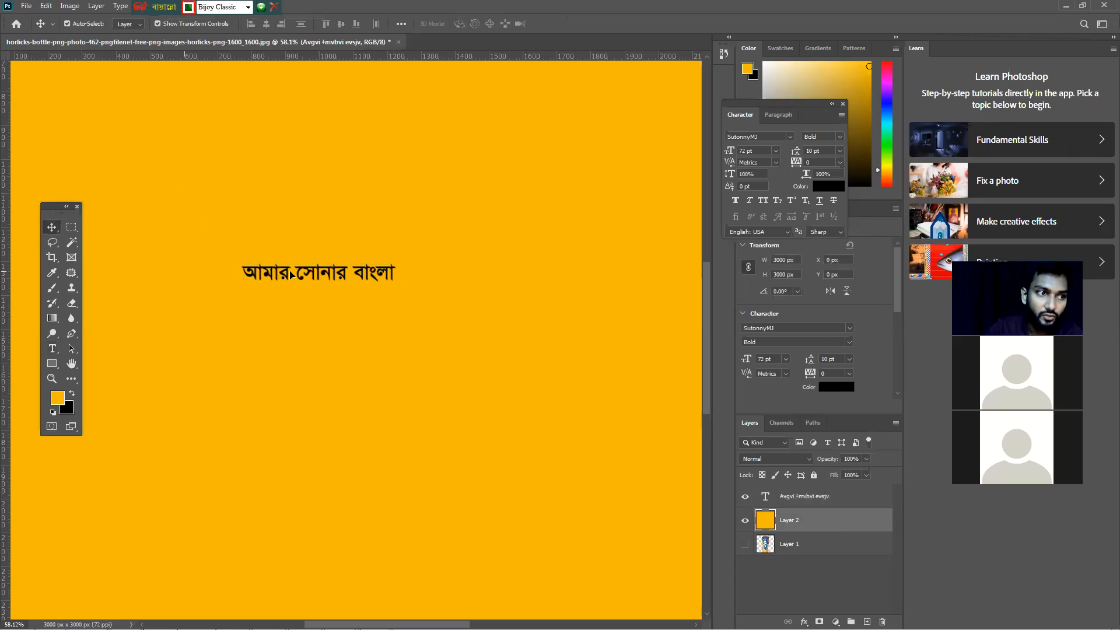
key(ctrl+t)
drag(546, 373, 639, 431)
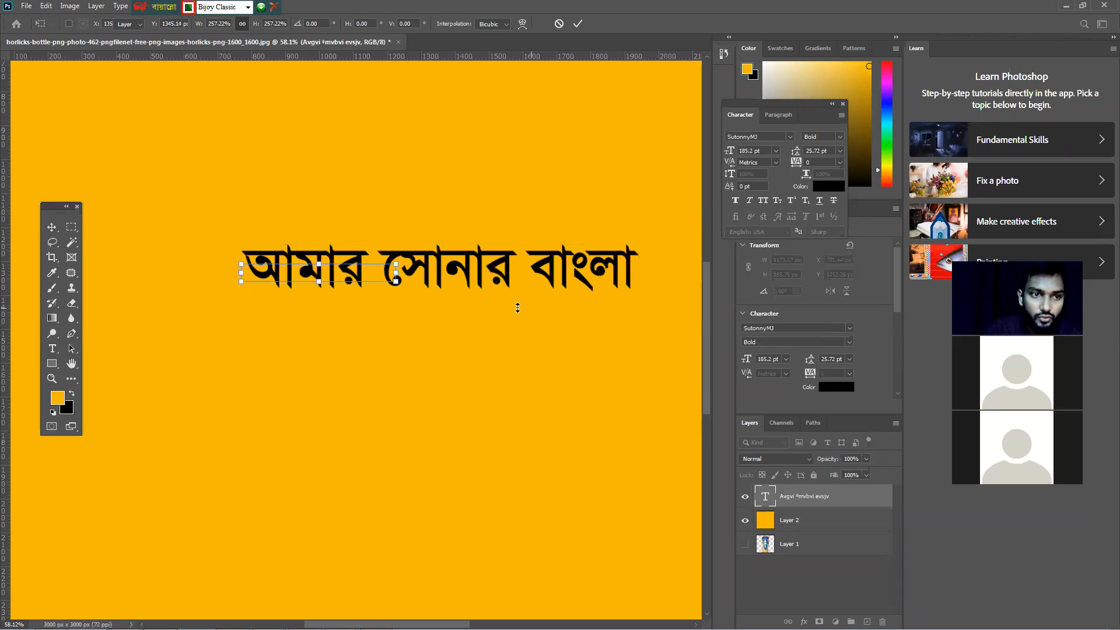
key(Return)
drag(467, 253, 442, 248)
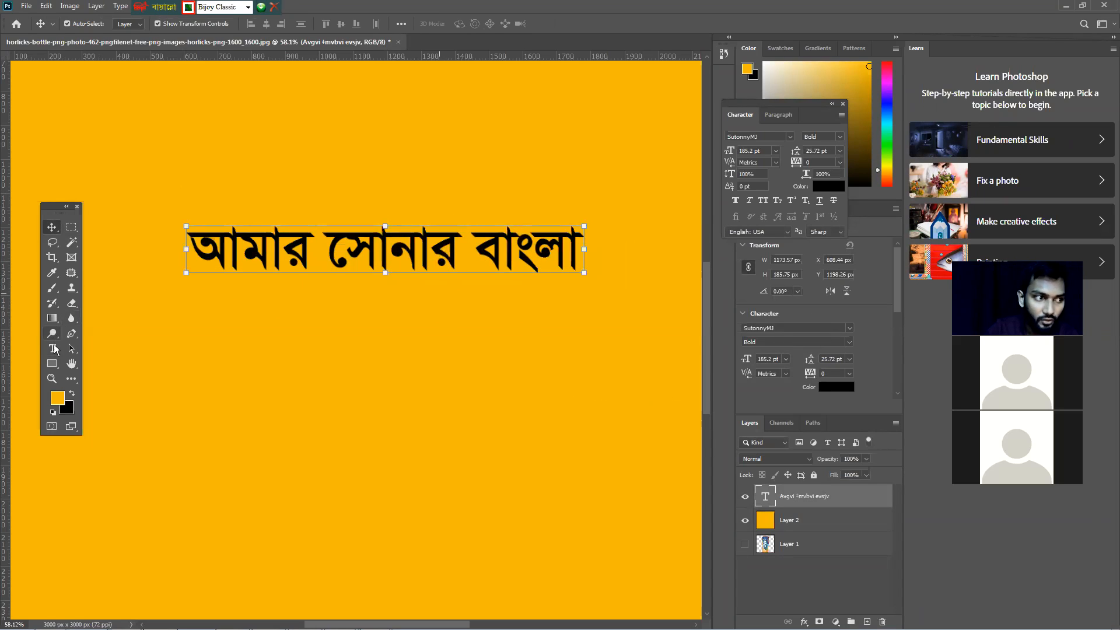
Add a new text box below the headline, type পরিক্ষা, and move it up and to the left
click(52, 348)
click(263, 380)
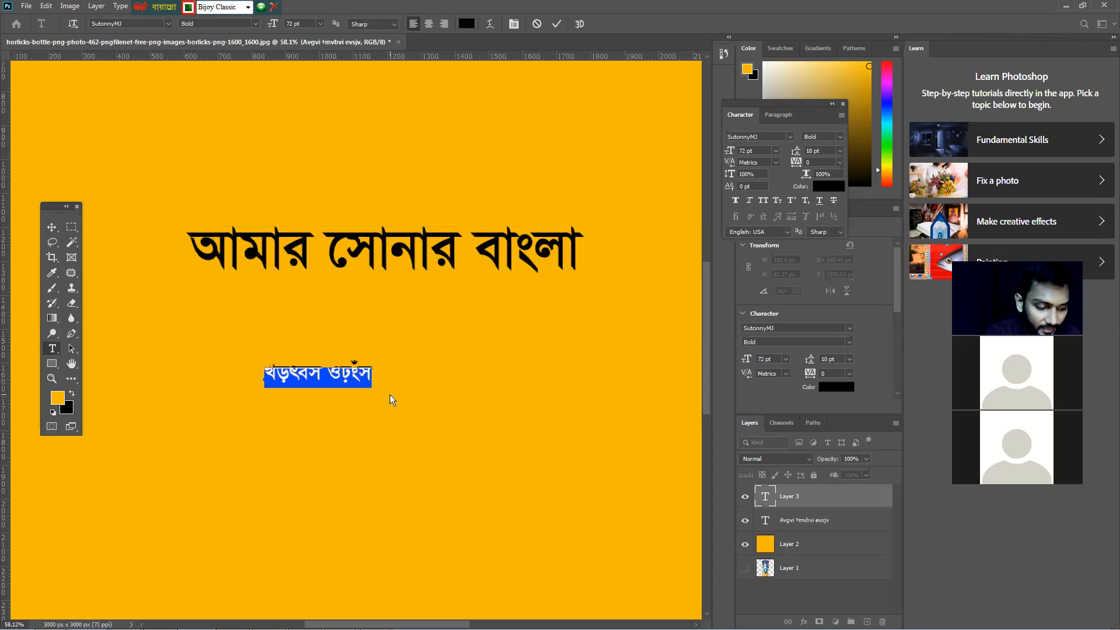
text(প)
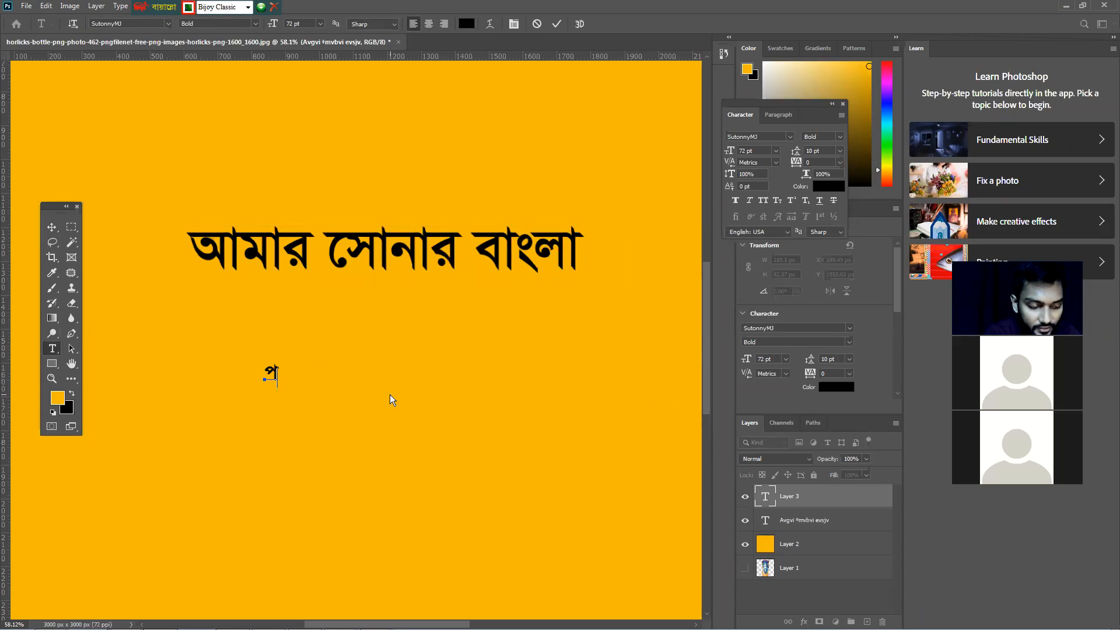
text(র)
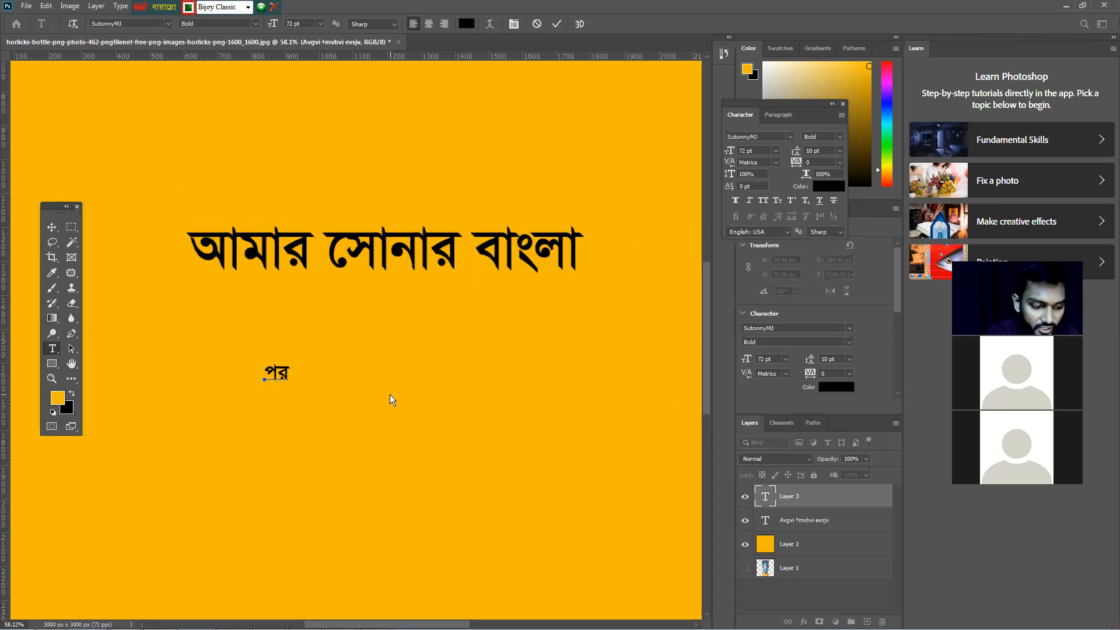
text(ি)
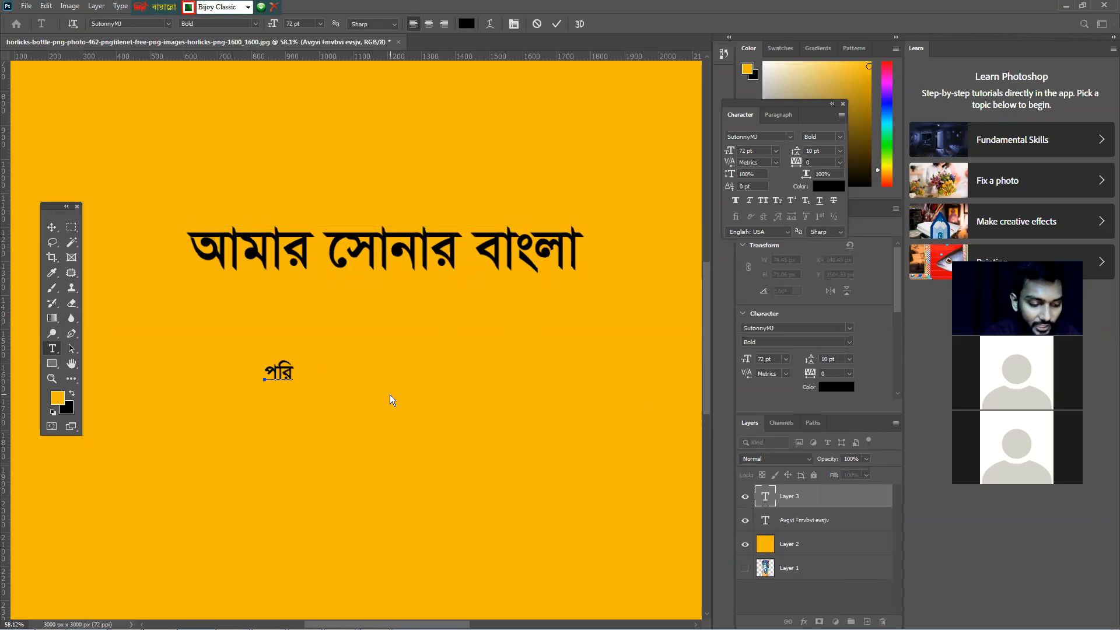
text(ক)
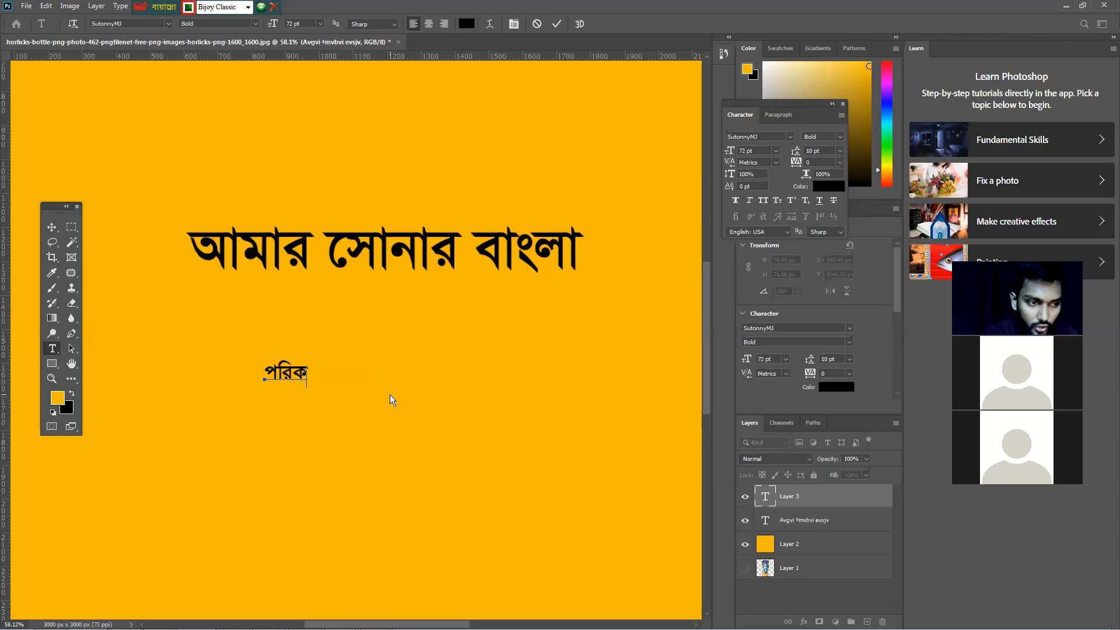
text(্)
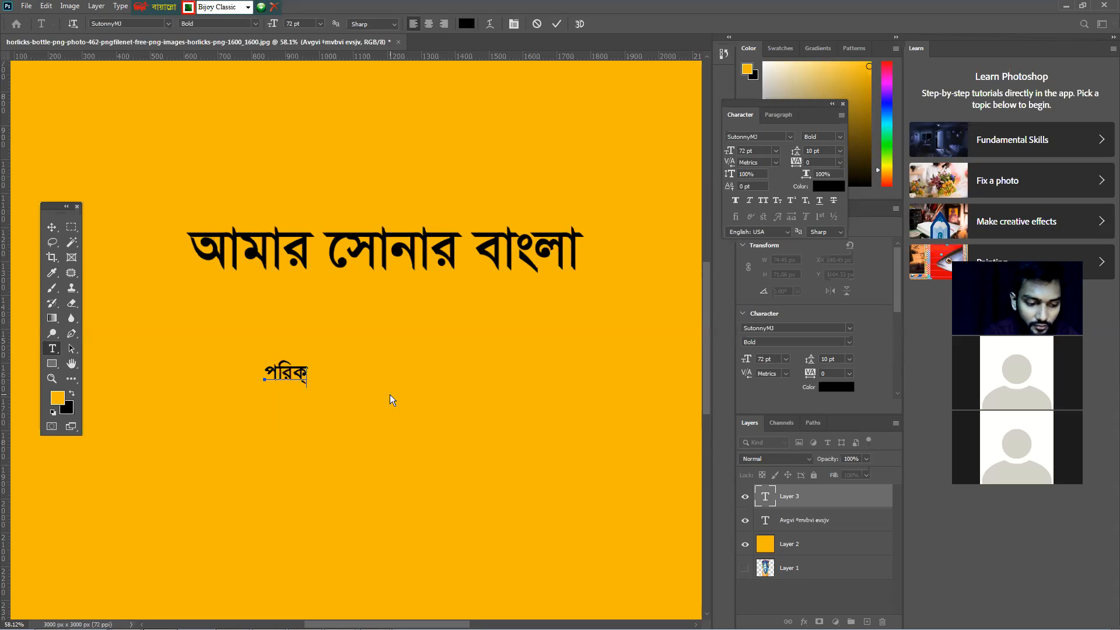
key(BackSpace)
key(BackSpace)
text(ক্)
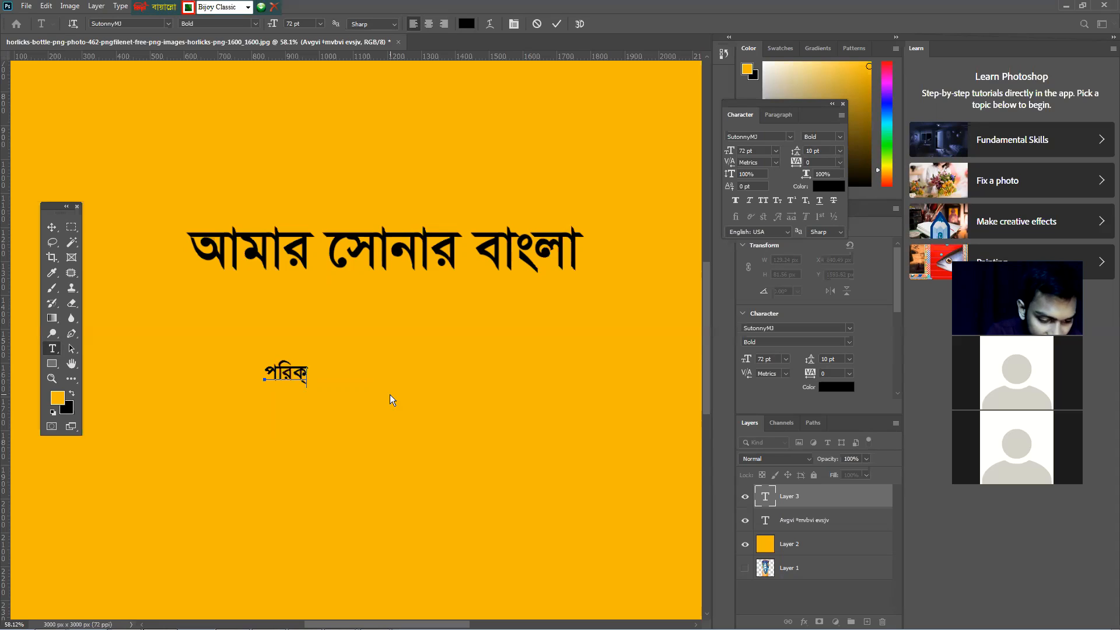
text(ষ)
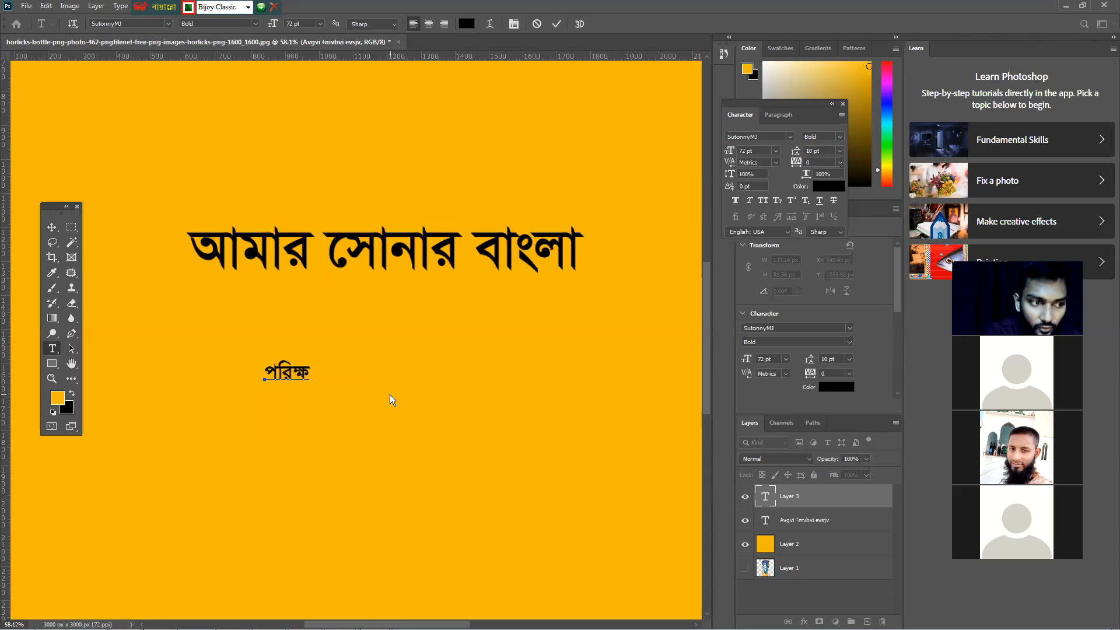
text(া)
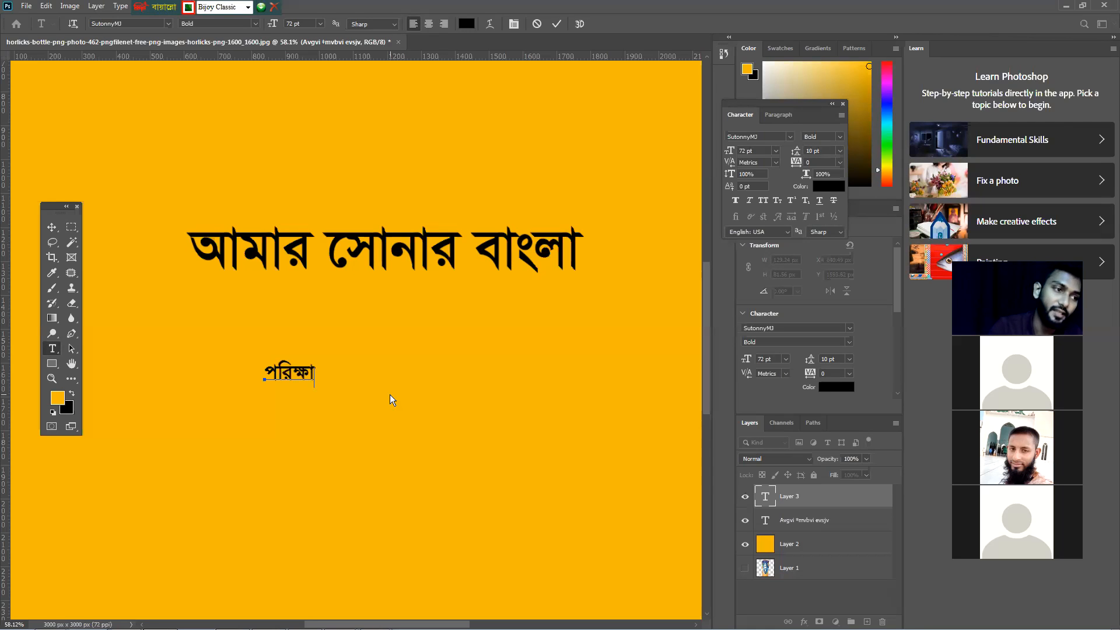
click(52, 227)
drag(291, 380, 229, 338)
Add another text box below পরিক্ষা and type the word মুক্ত
click(52, 349)
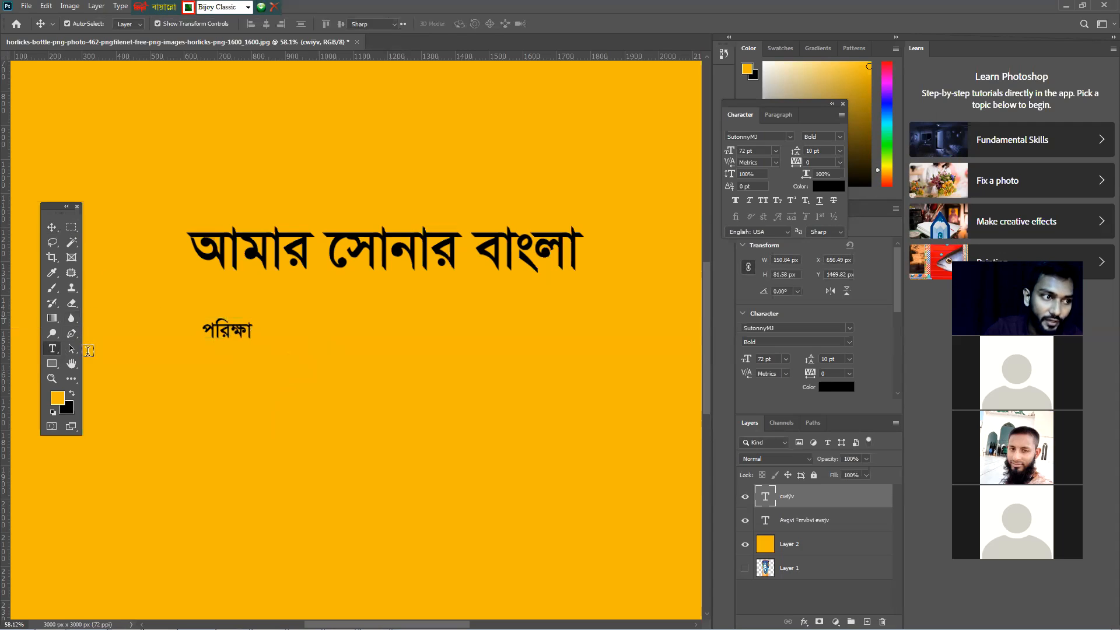
click(283, 369)
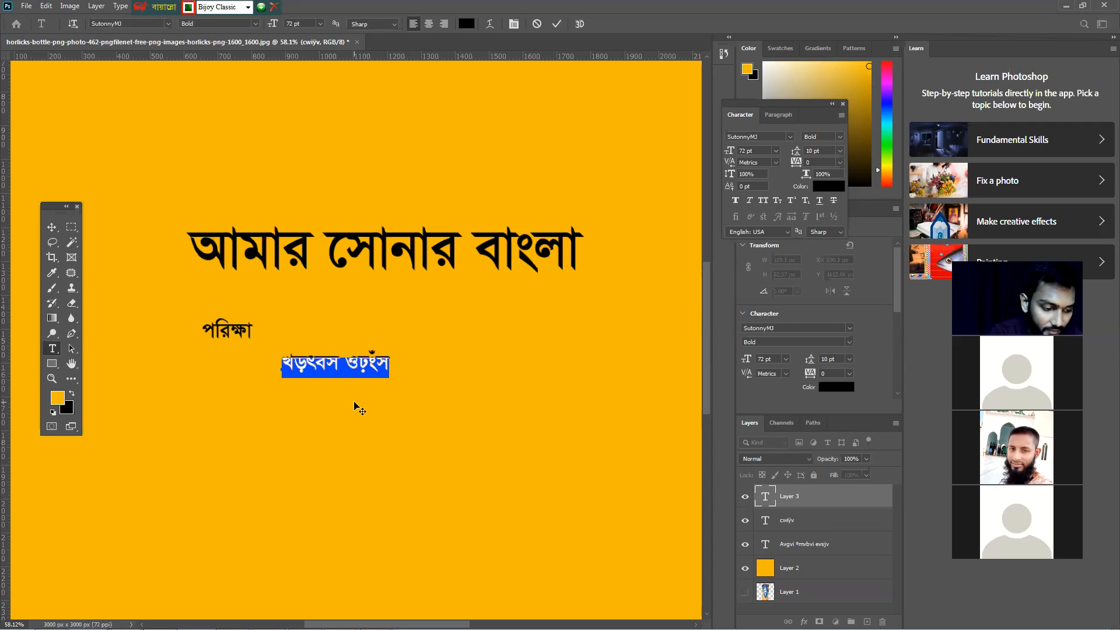
text(gyj)
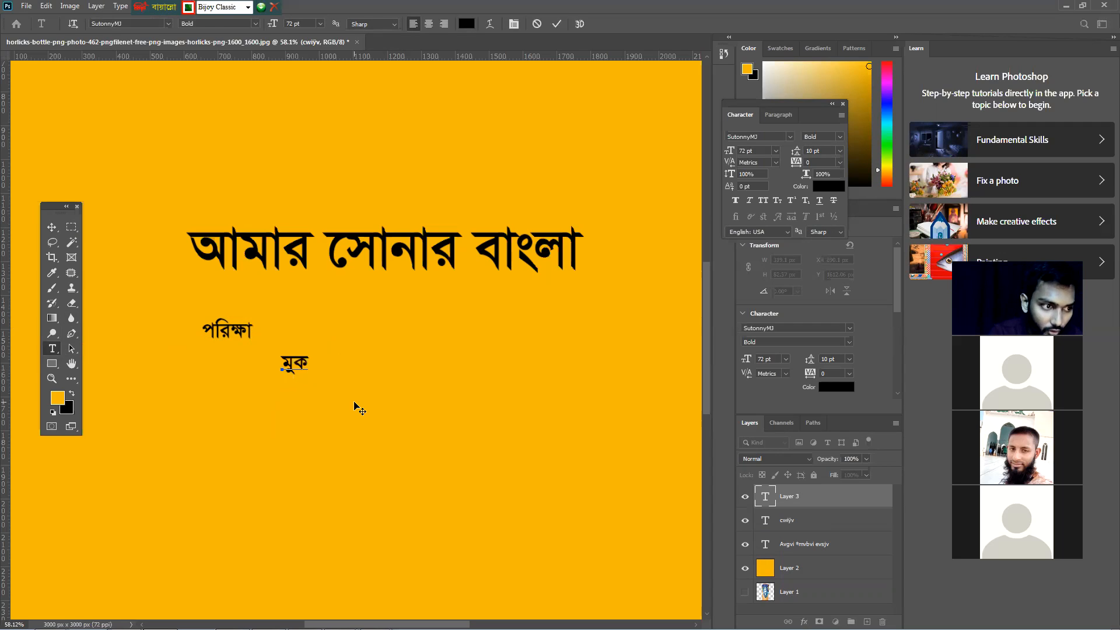
text(gk)
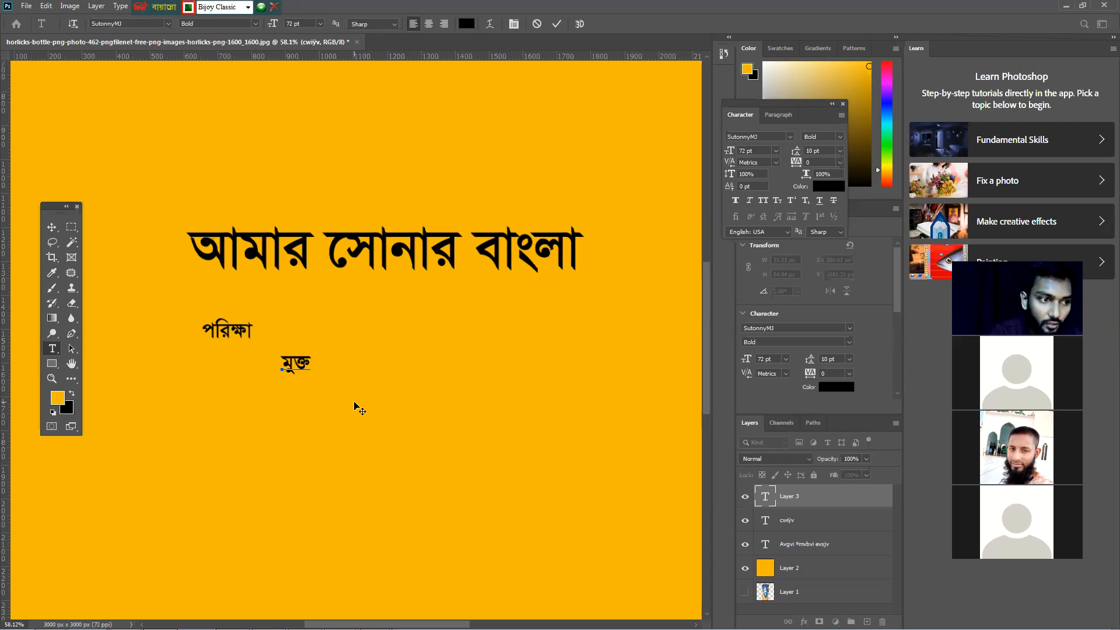
Nudge the মুক্ত text slightly upward
click(52, 227)
click(370, 392)
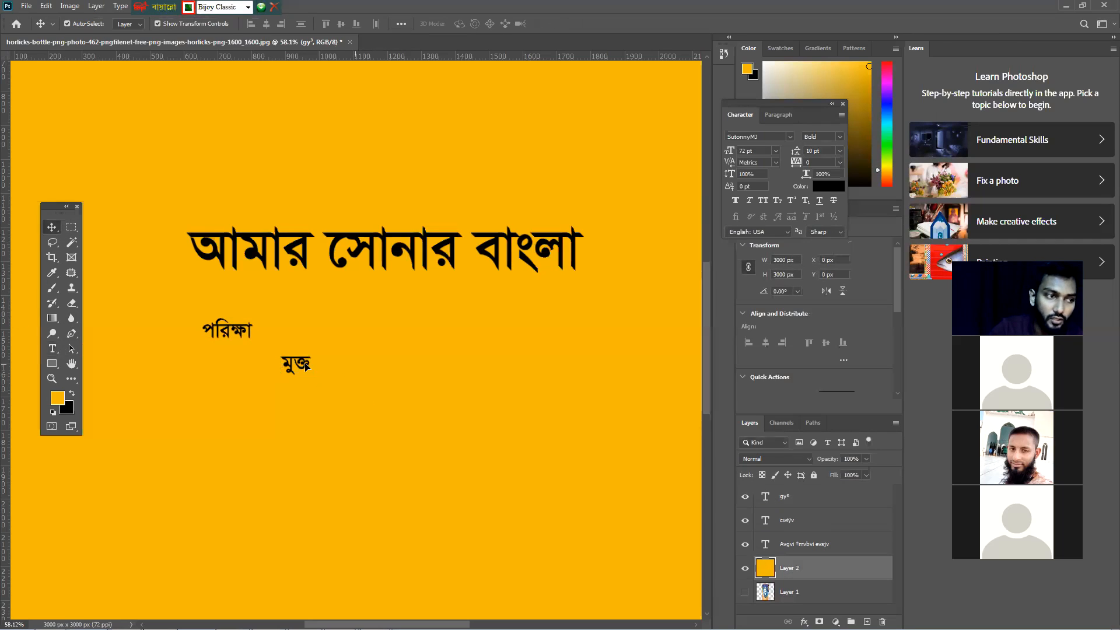
drag(299, 367, 300, 357)
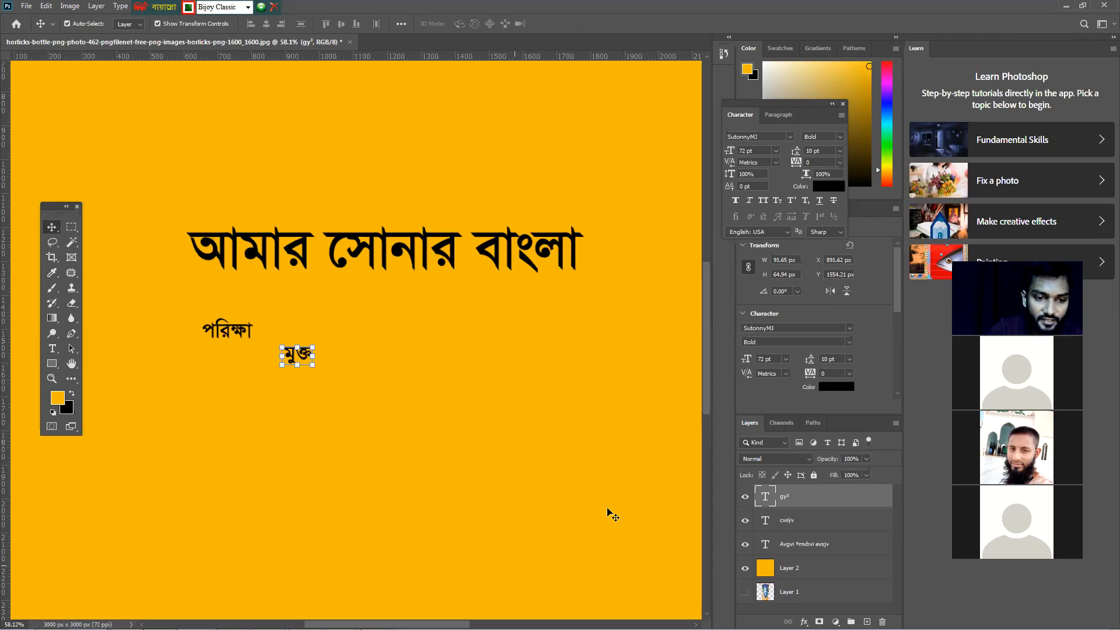
Add a new text box below মুক্ত, type প্রযুক্তি, and move it slightly up and to the left
click(52, 349)
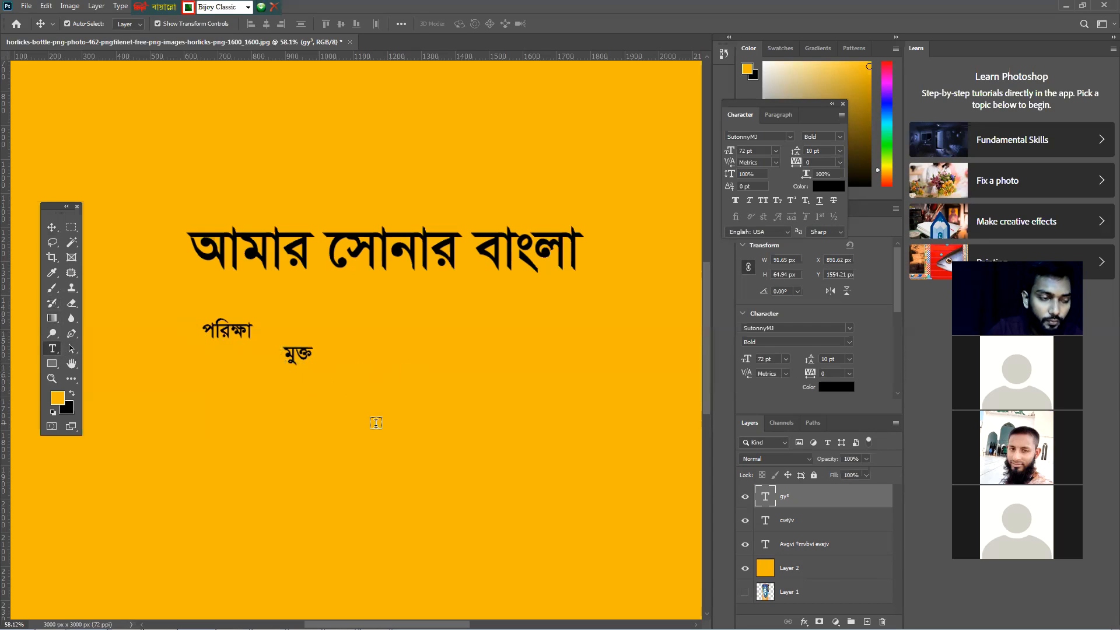
click(354, 394)
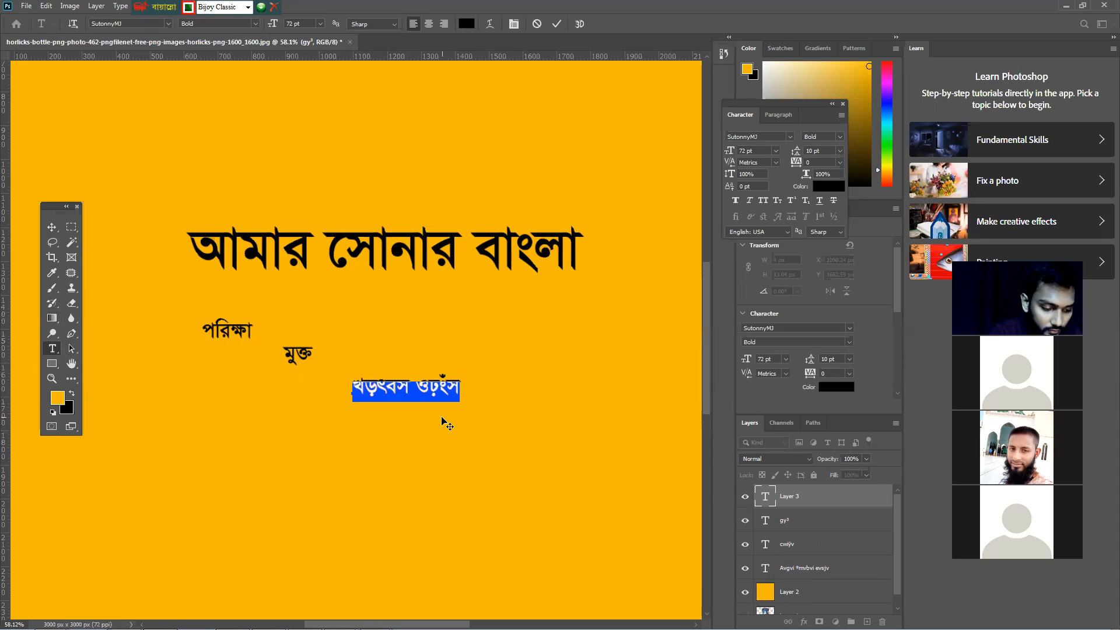
text(প)
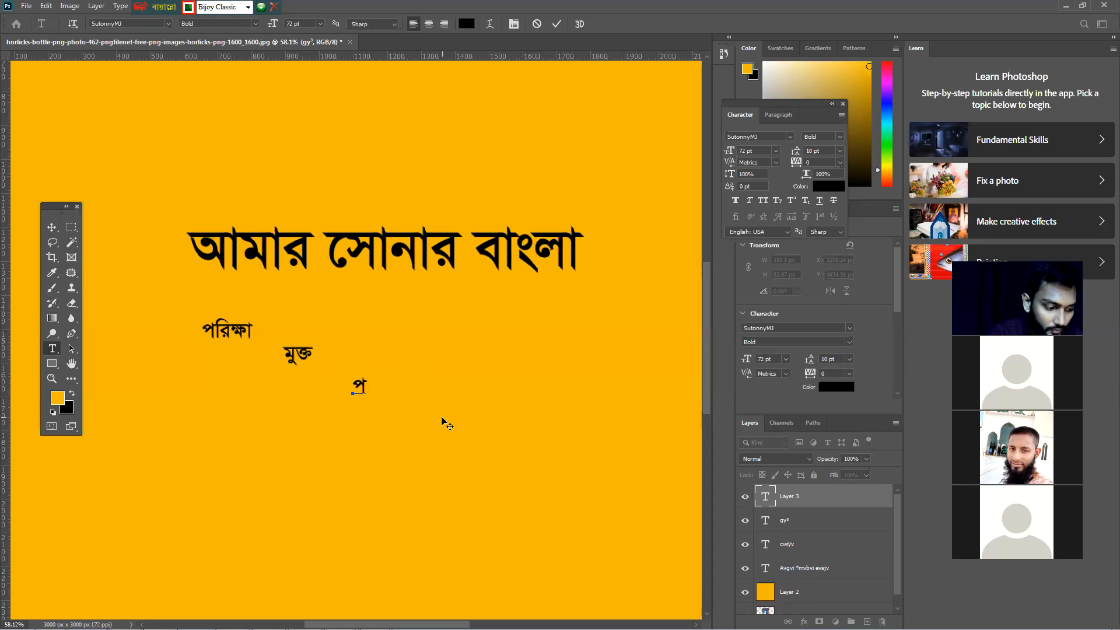
text(্র)
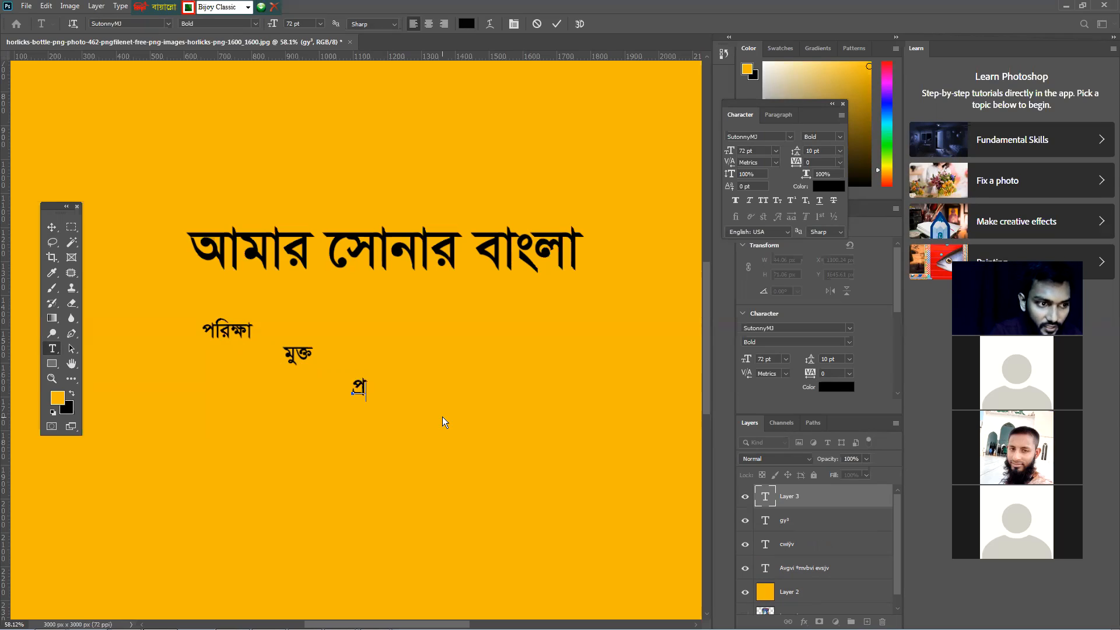
text(য়)
key(BackSpace)
text(য)
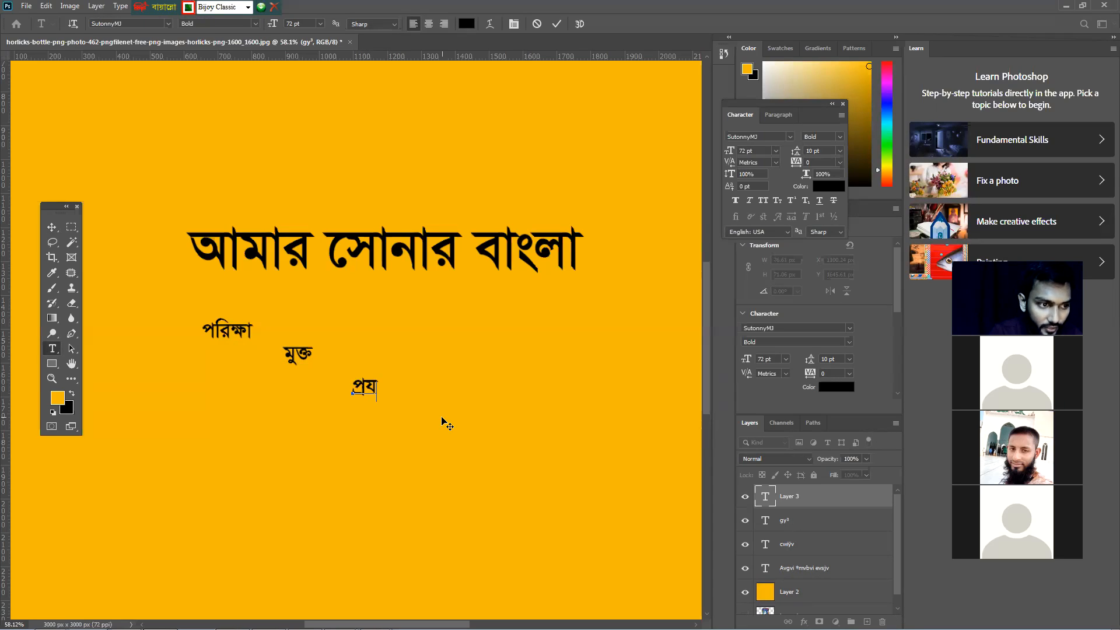
text(ু)
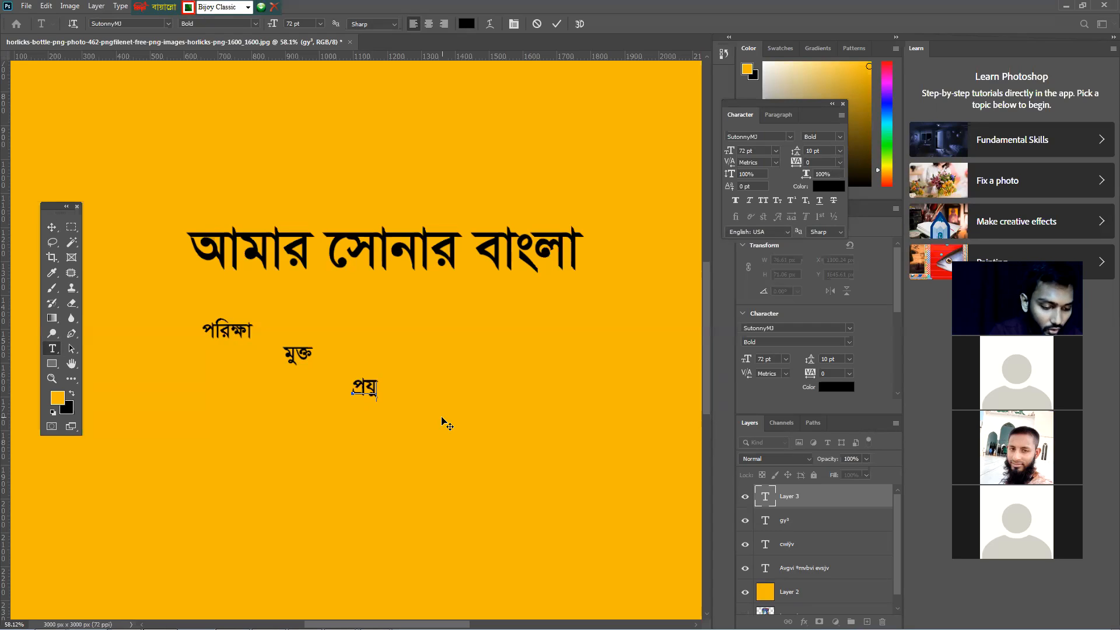
text(ক্ত)
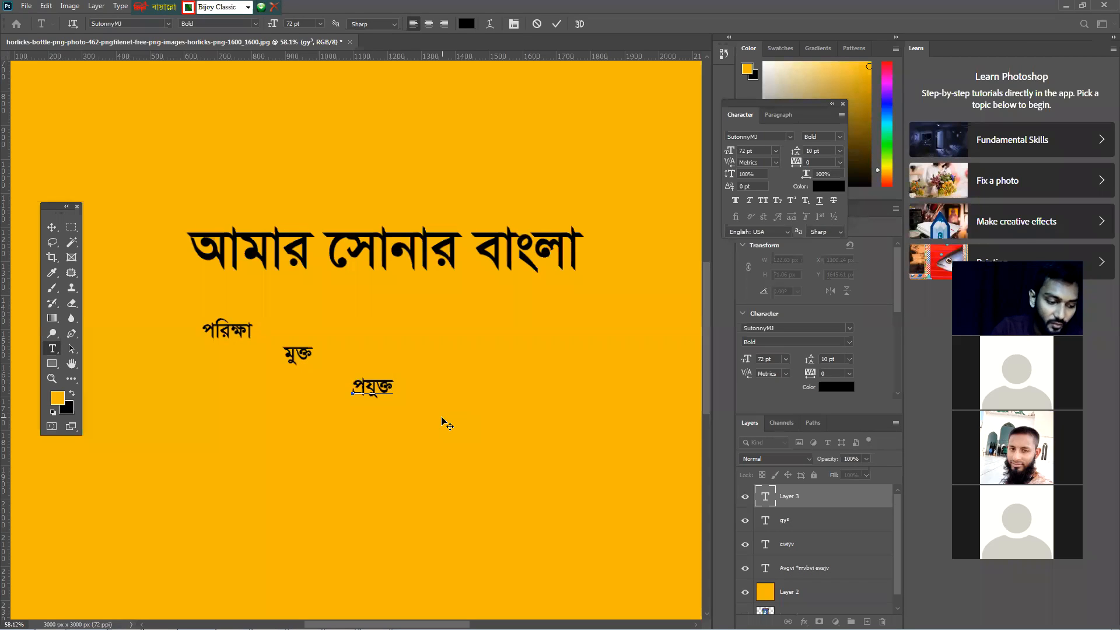
text(ি)
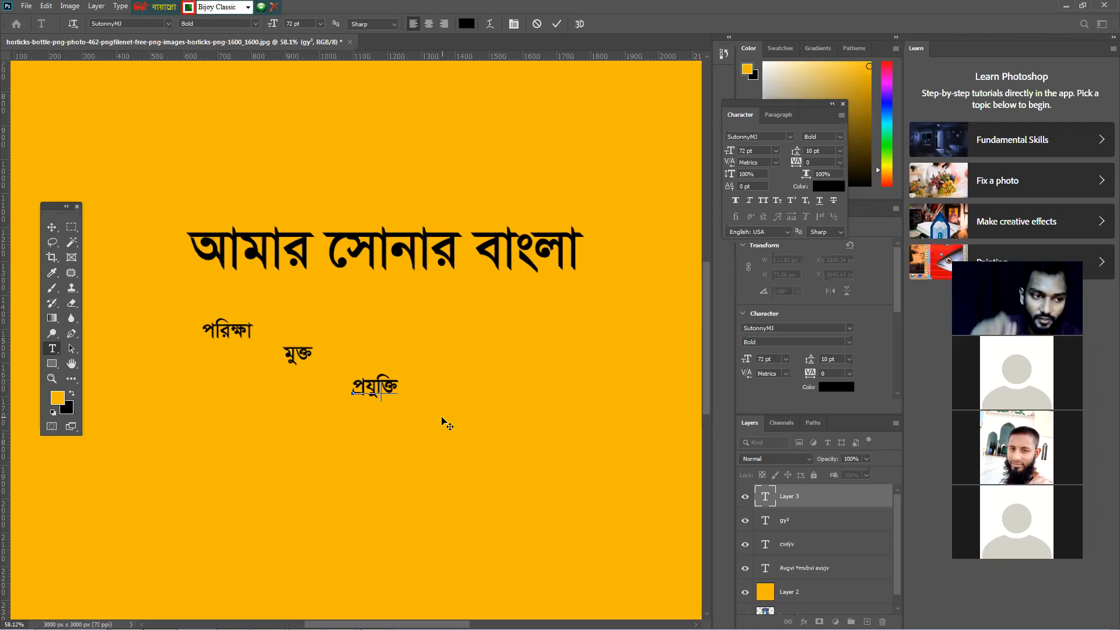
click(52, 227)
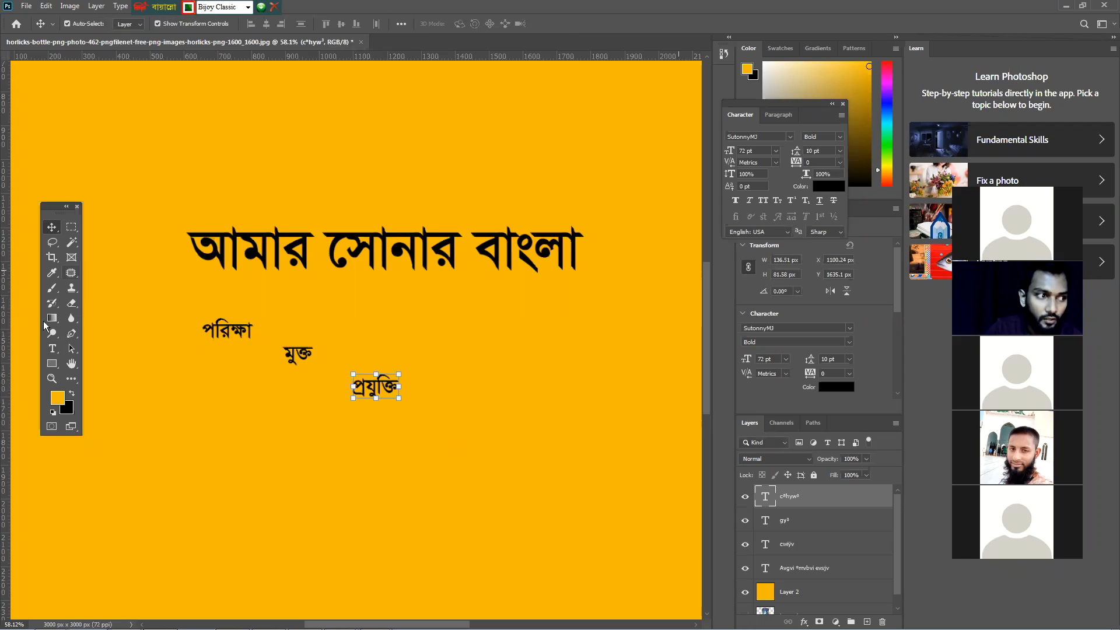
drag(378, 390, 366, 376)
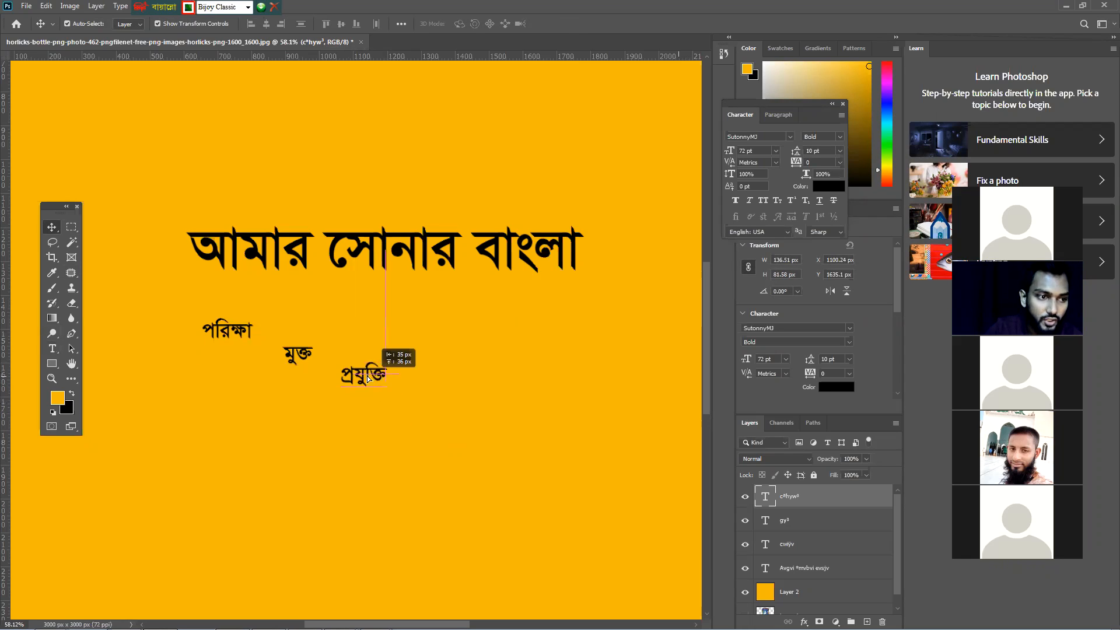
Add another text box below প্রযুক্তি and type the word সন্ধ্যা
click(54, 350)
click(355, 440)
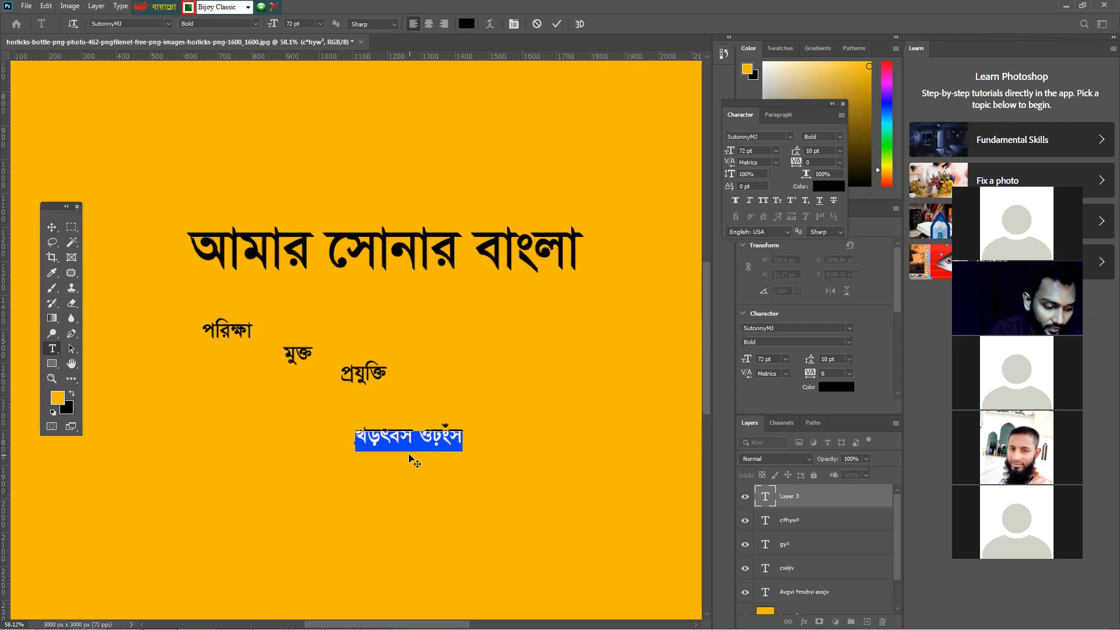
text(mb)
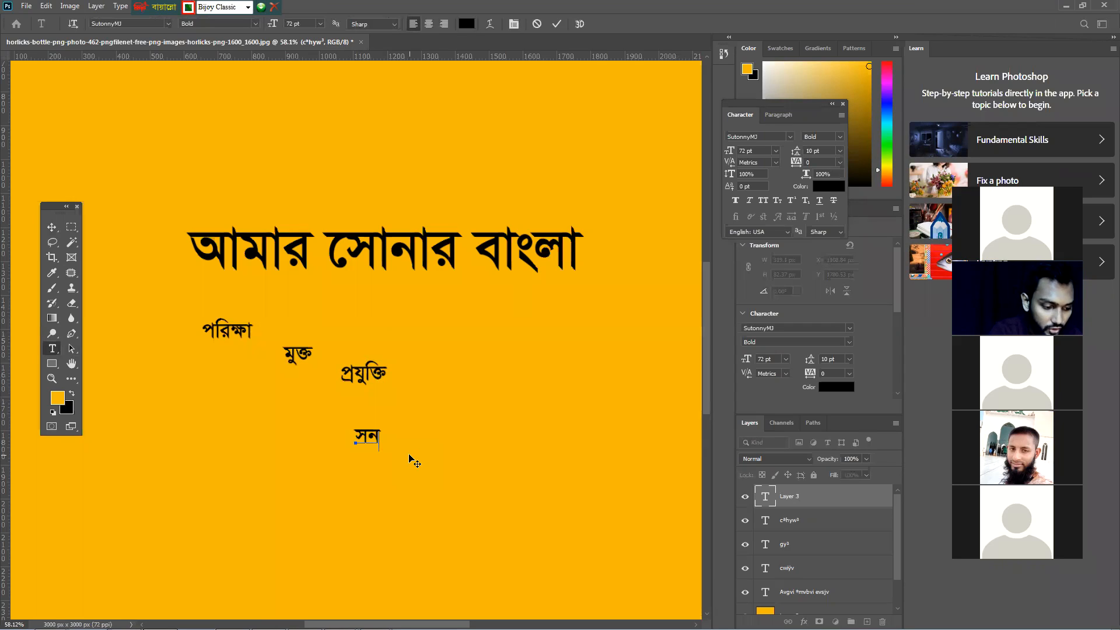
text(gL)
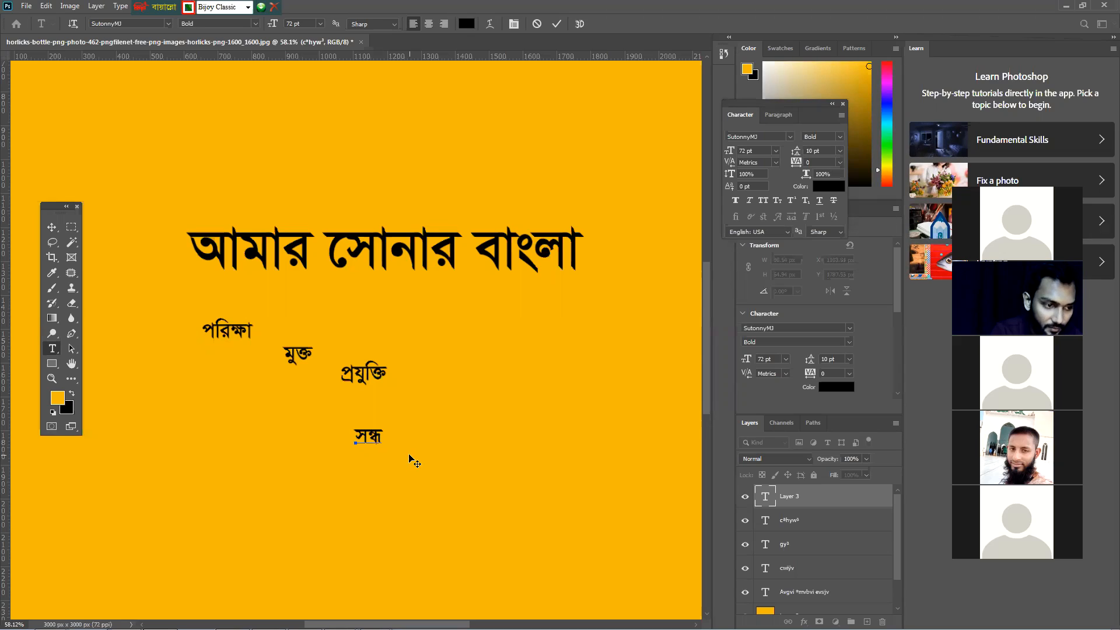
text(Z)
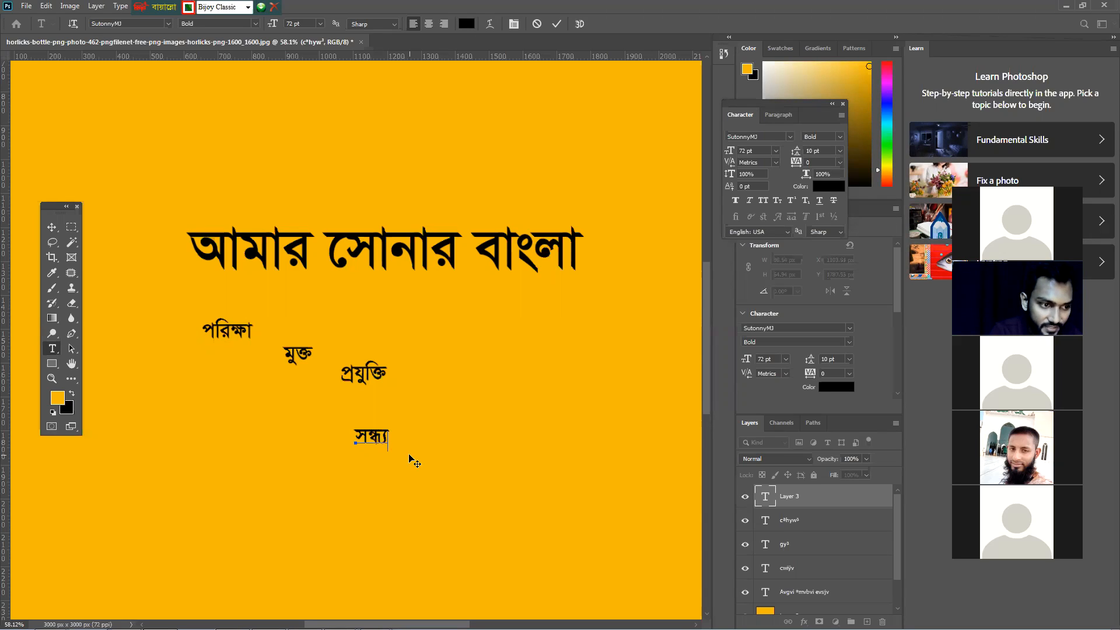
text(f)
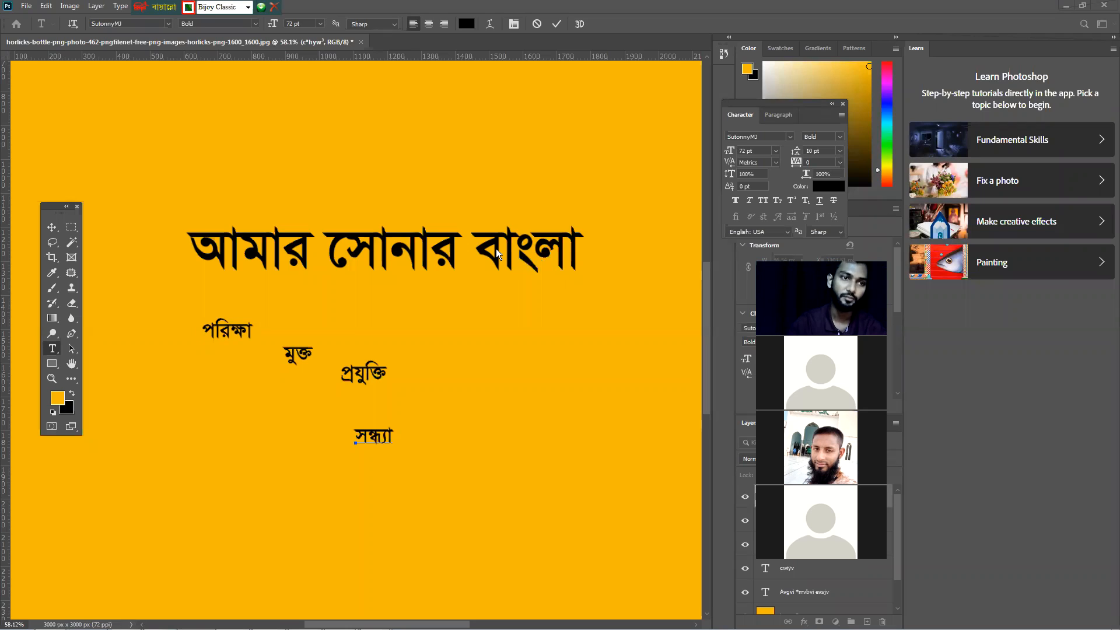
Reposition the আমার সোনার বাংলা headline slightly left and down on the canvas
click(52, 227)
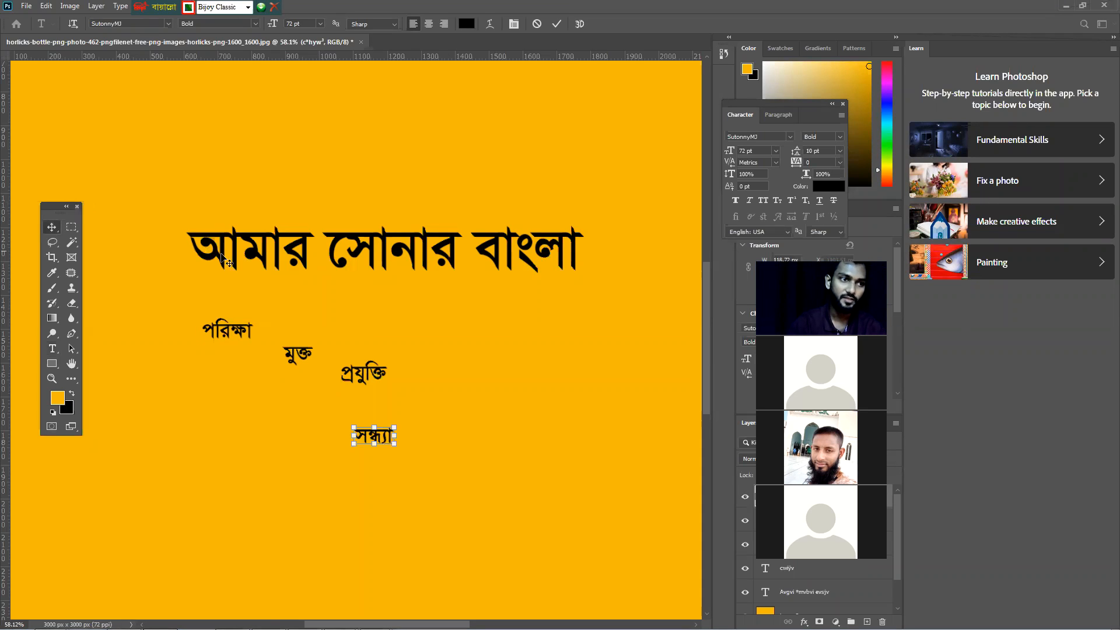
drag(291, 254, 289, 242)
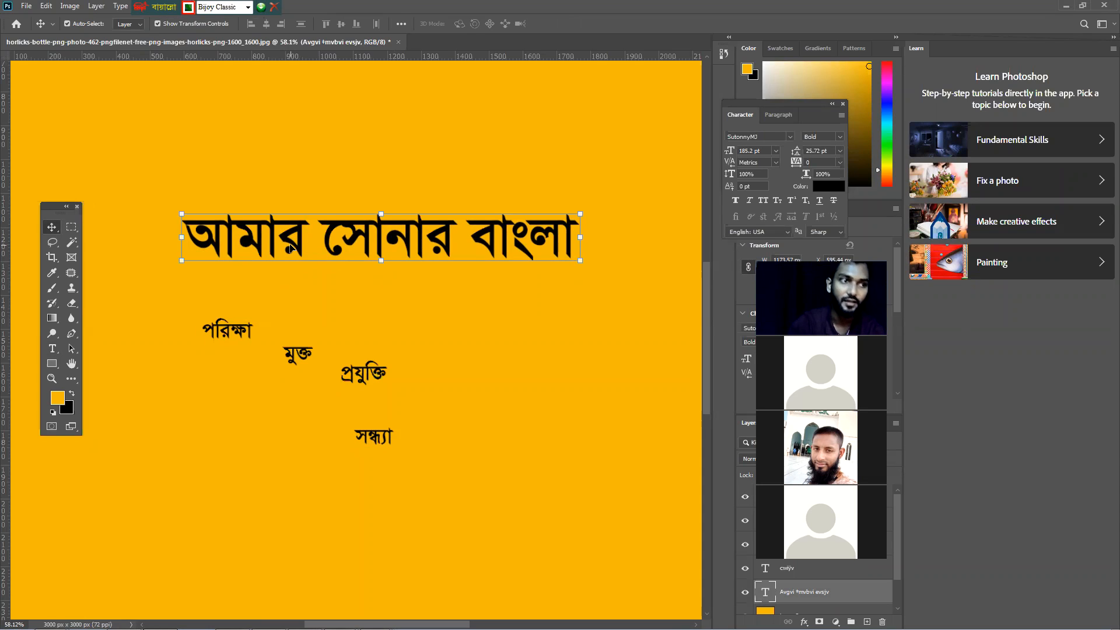
click(288, 250)
drag(287, 253, 280, 262)
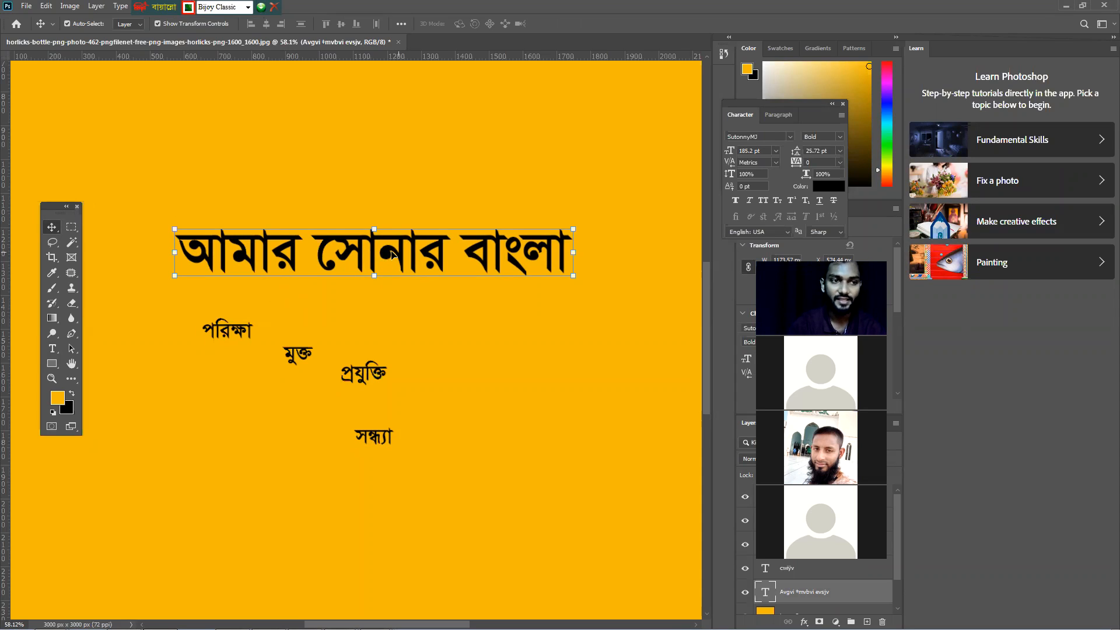
drag(389, 254, 370, 260)
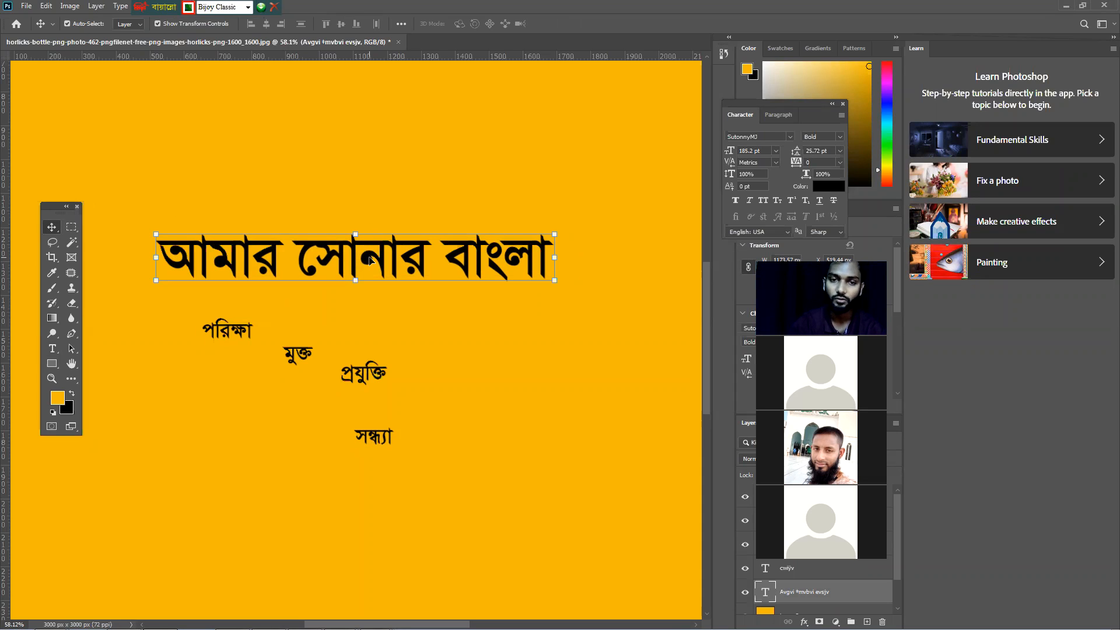
drag(370, 261, 368, 264)
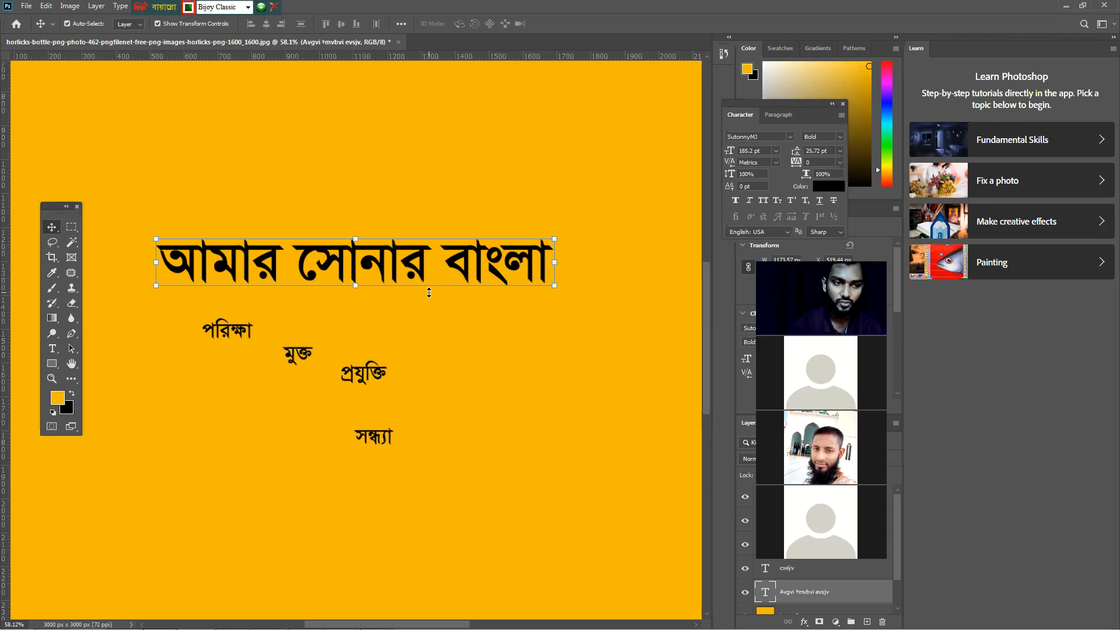
drag(409, 262, 411, 276)
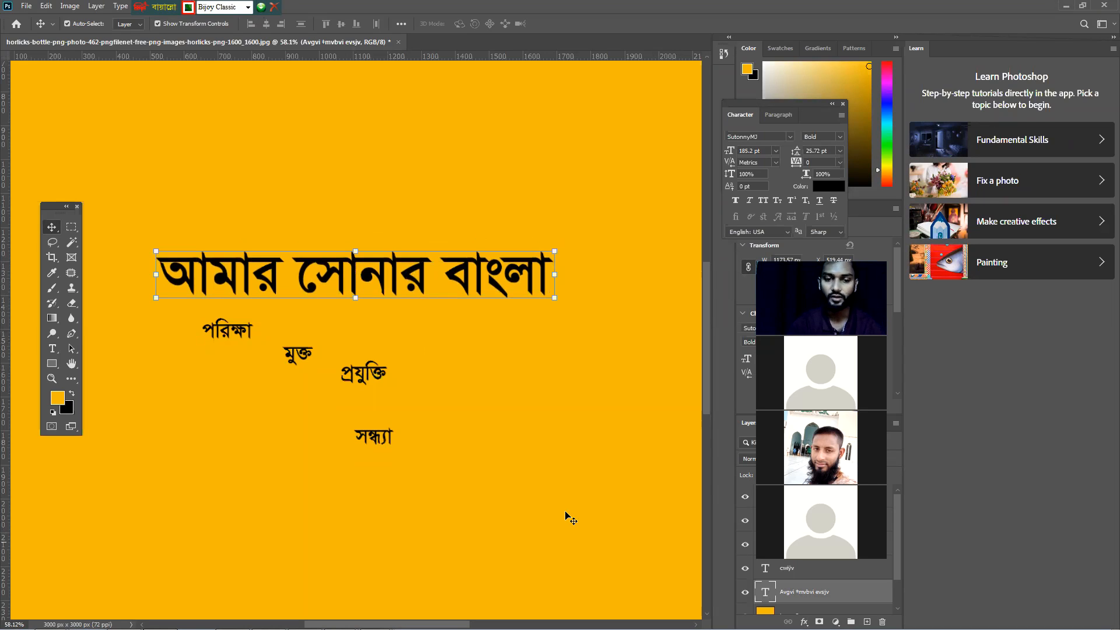
key(F1)
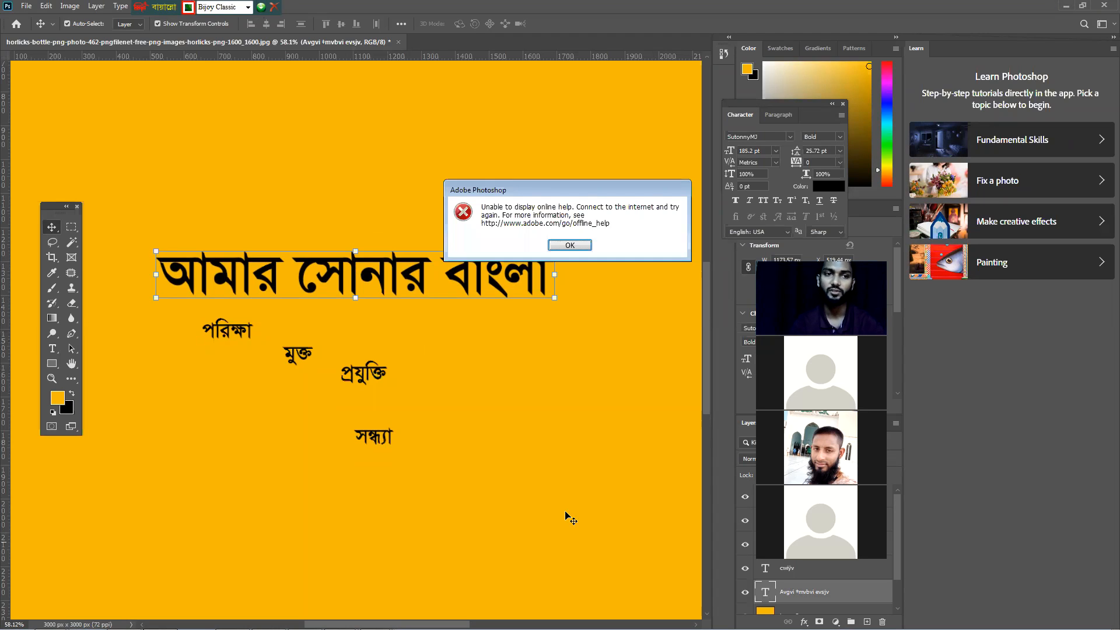